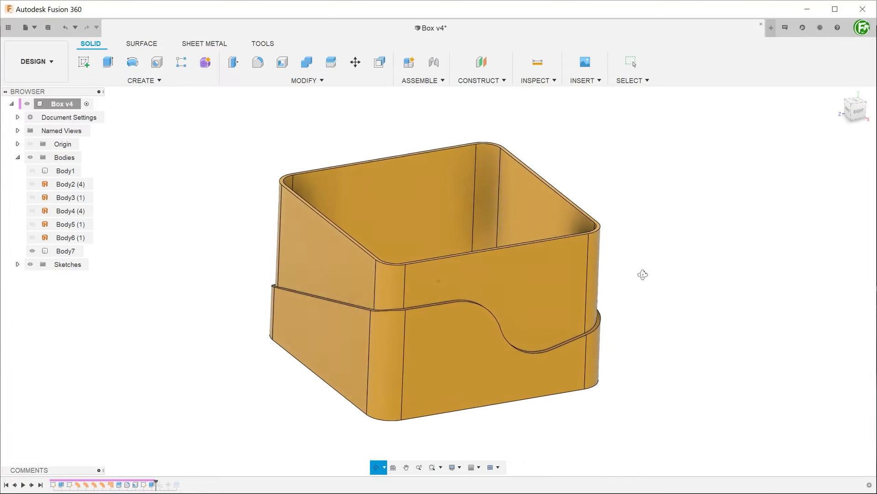
Examine the finished box's top rim and the curved ledge running around its outer walls.
scroll(595, 207, "up", 5)
left_click(576, 158)
scroll(623, 201, "down", 3)
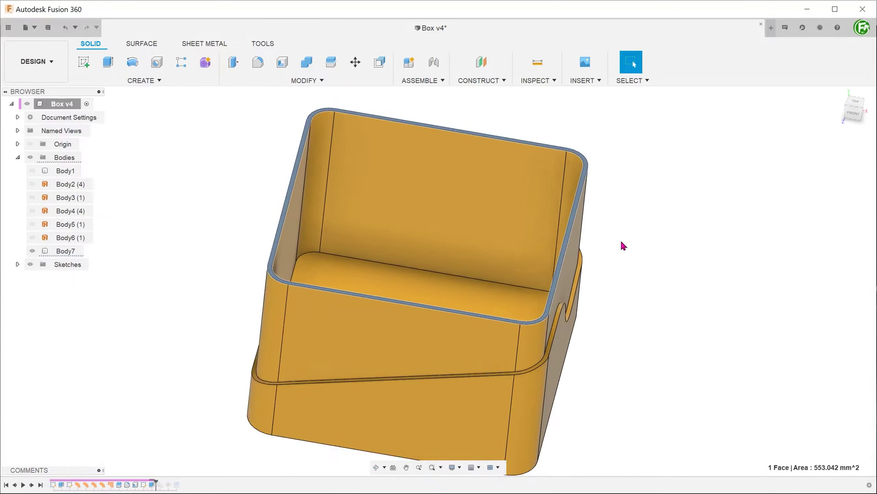
left_click(582, 280)
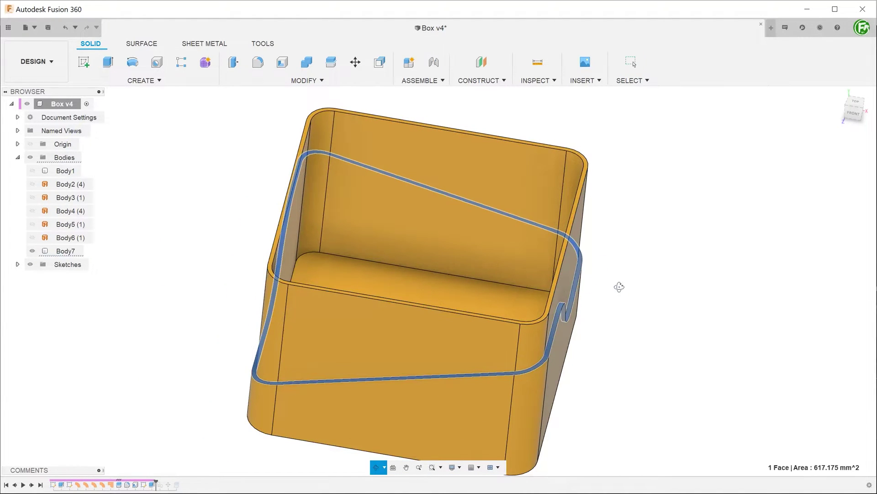
middle_click_drag(619, 288, 558, 251, "shift")
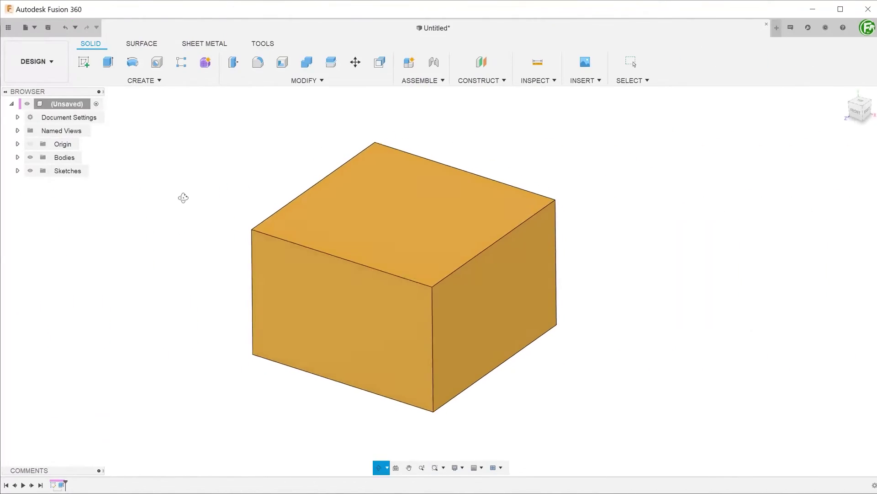
Start a sketch on the box's front face and draw a slanted line about 103 mm long between its two vertical edges.
mouse_move(184, 195)
middle_mouse_down("shift")
mouse_move(190, 186)
mouse_move(153, 188)
mouse_move(125, 172)
mouse_move(189, 202)
middle_mouse_up("shift")
left_click(845, 94)
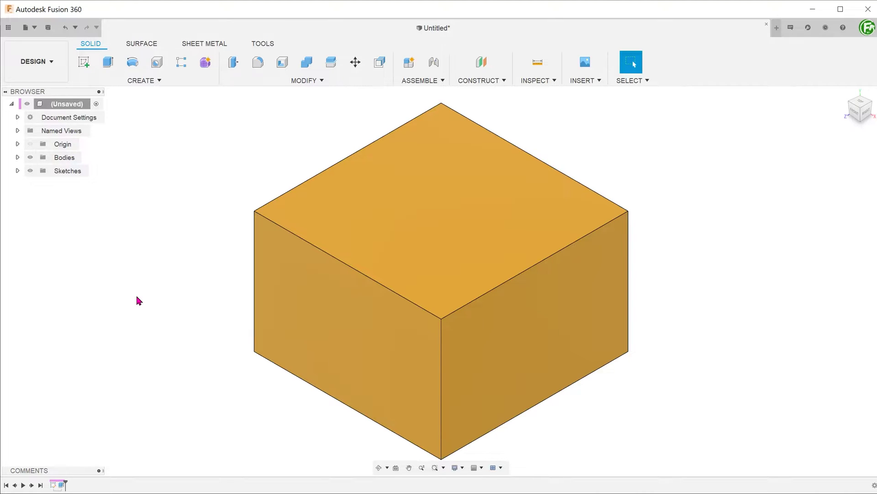
right_click(303, 308)
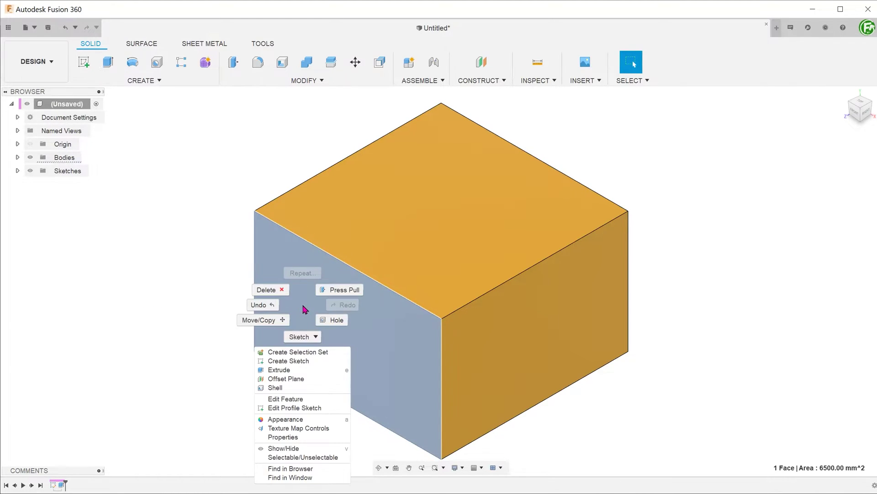
left_click(289, 361)
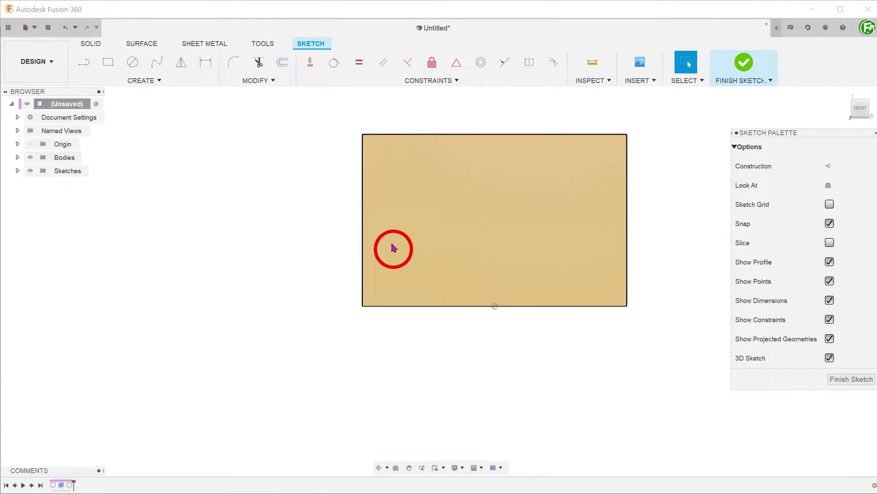
key("l")
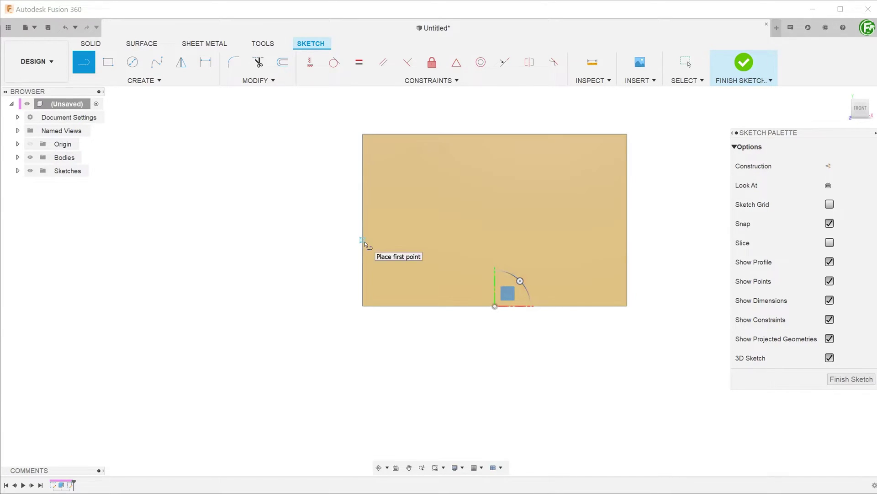
left_click(362, 249)
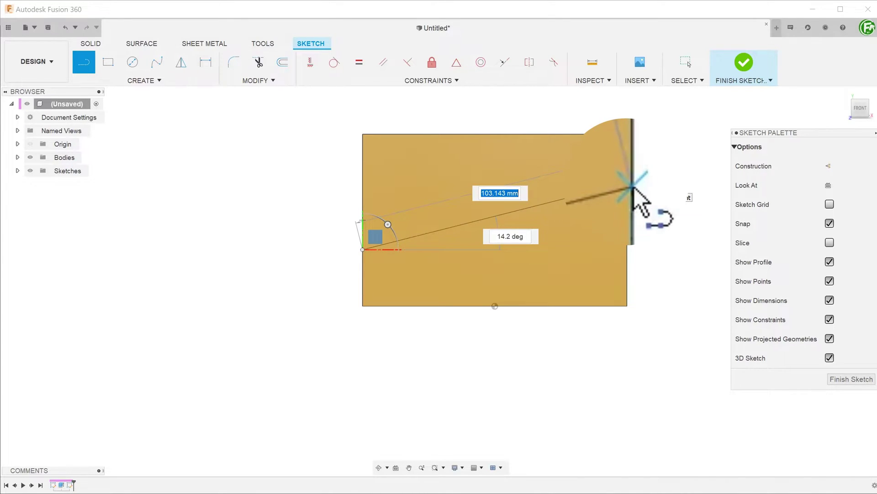
left_click(628, 184)
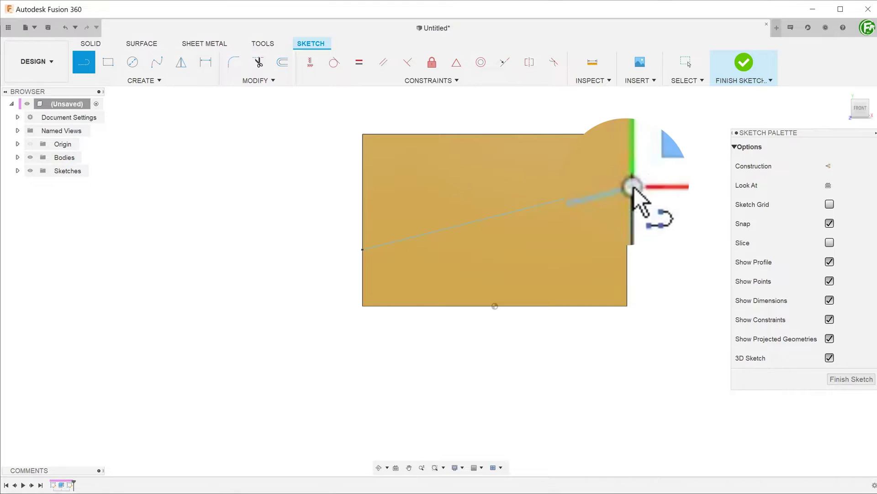
key("Escape")
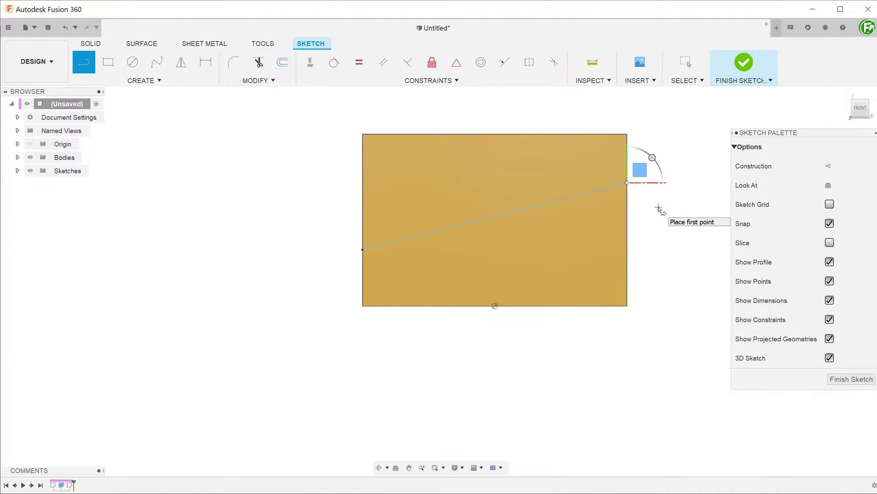
Continue the path across the right face with a straight line, two tangent arcs forming an S-curve, and a line ending on the rear vertical edge.
middle_click_drag(643, 197, 627, 215, "shift")
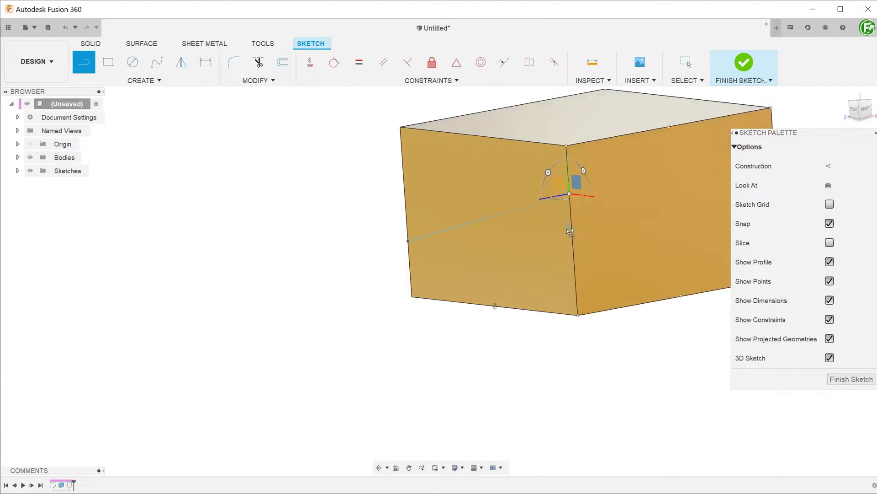
middle_click_drag(565, 229, 311, 247)
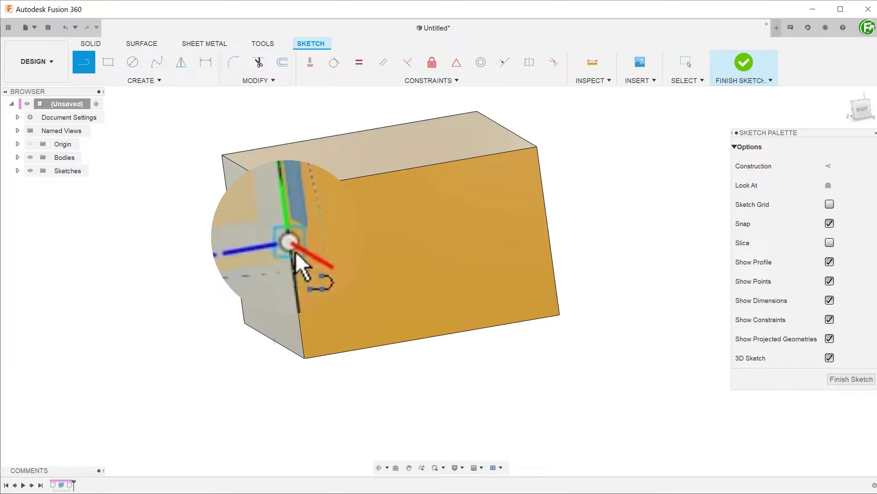
left_click(288, 238)
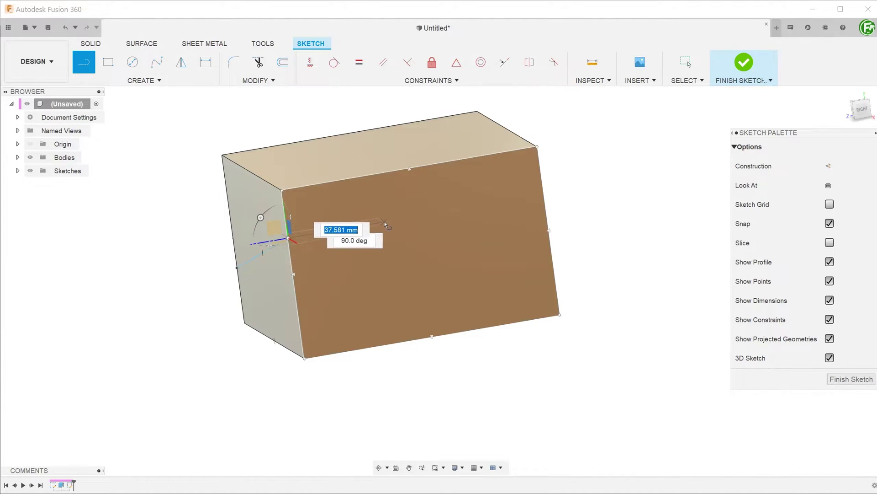
left_click(369, 224)
left_click(417, 242)
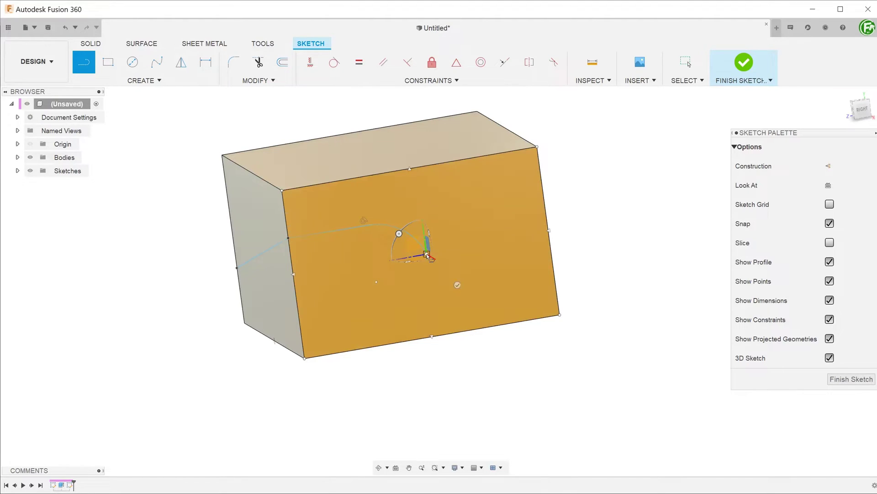
left_click(490, 277)
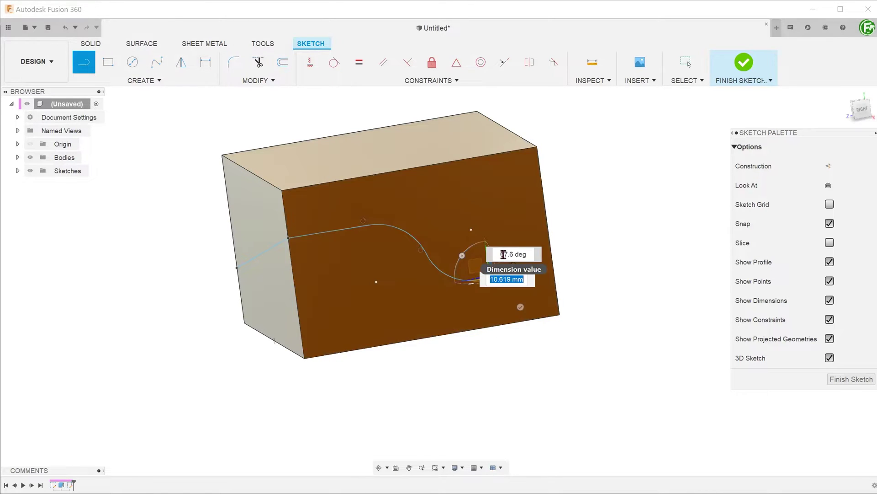
middle_click_drag(503, 254, 456, 313, "shift")
scroll(456, 313, "up", 4)
left_click(527, 258)
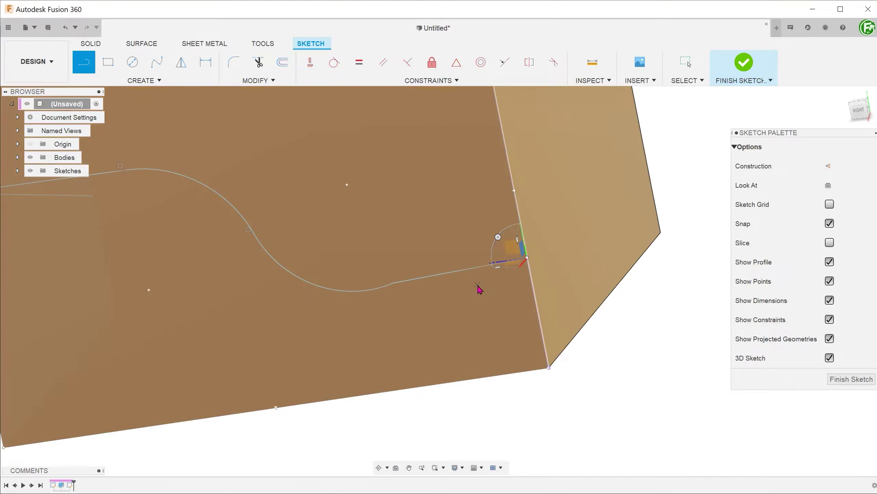
key("Escape")
Apply a Tangent constraint between the second arc and the final straight line on the right face.
scroll(435, 298, "down", 5)
middle_click_drag(398, 305, 427, 288, "shift")
left_click(335, 64)
left_click(417, 288)
left_click(443, 280)
Draw a slanted line across the back face from the end of the right-face curve to the opposite vertical edge.
middle_click_drag(262, 270, 316, 310, "shift")
key("l")
left_click(278, 327)
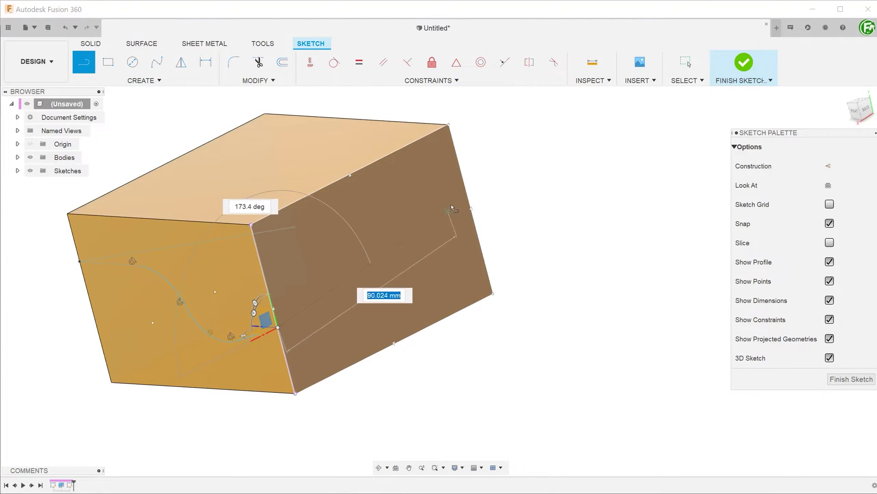
middle_click_drag(460, 187, 412, 192, "shift")
key("Escape")
left_click(382, 143)
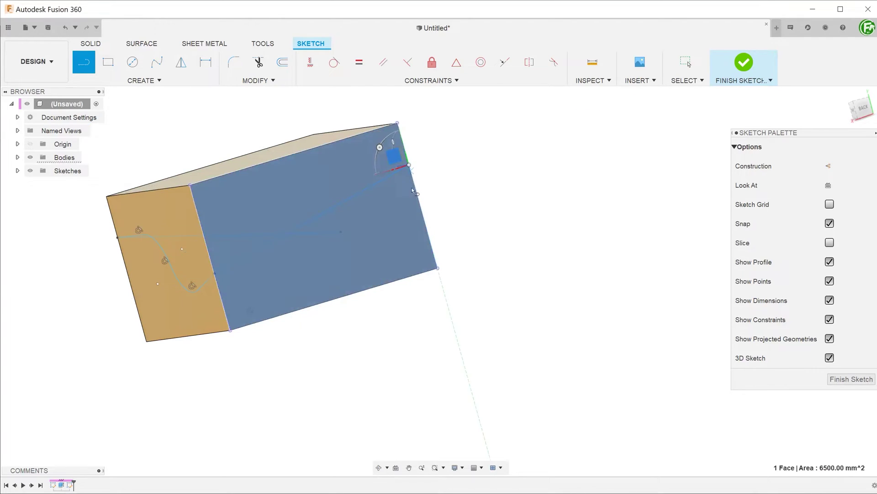
Close the path across the left face with a line, two tangent arcs forming an S-curve, and a line to the front line's start point.
middle_click_drag(382, 143, 228, 245, "shift")
key("l")
left_click(229, 243)
left_click(320, 228)
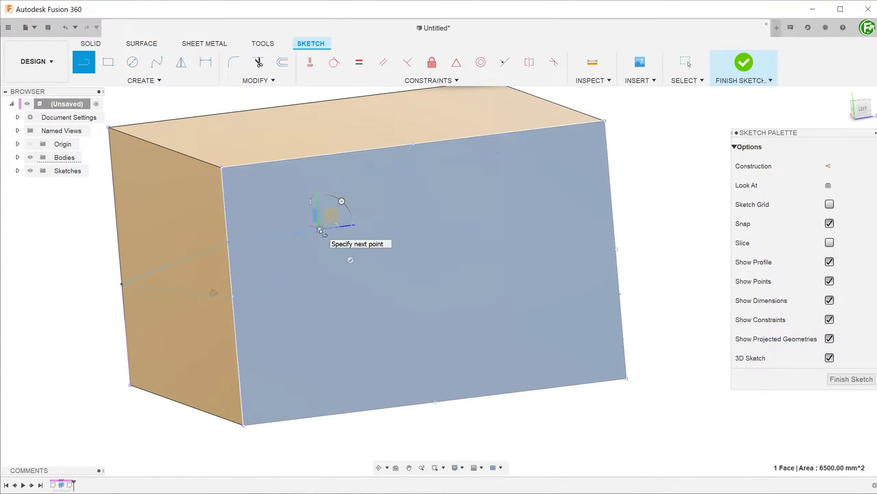
left_click(403, 281)
left_click(515, 311)
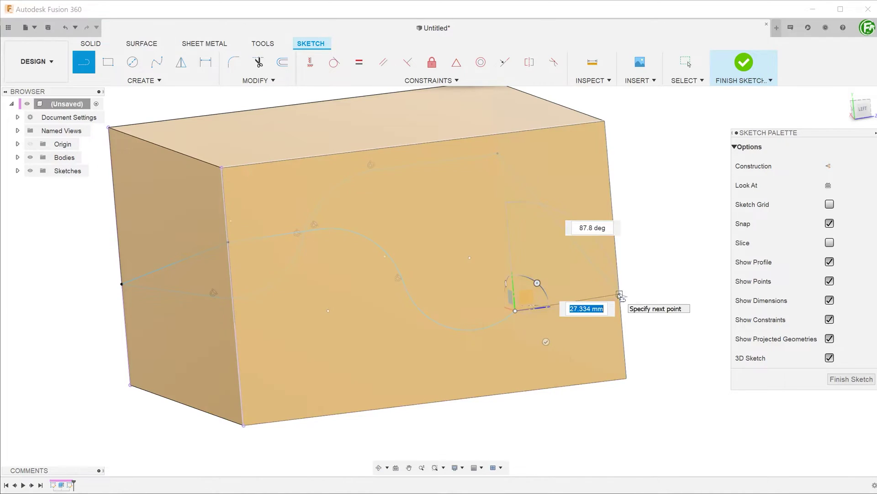
left_click(619, 294)
Make the left face's second arc tangent to its closing line and finish the sketch.
left_click(334, 62)
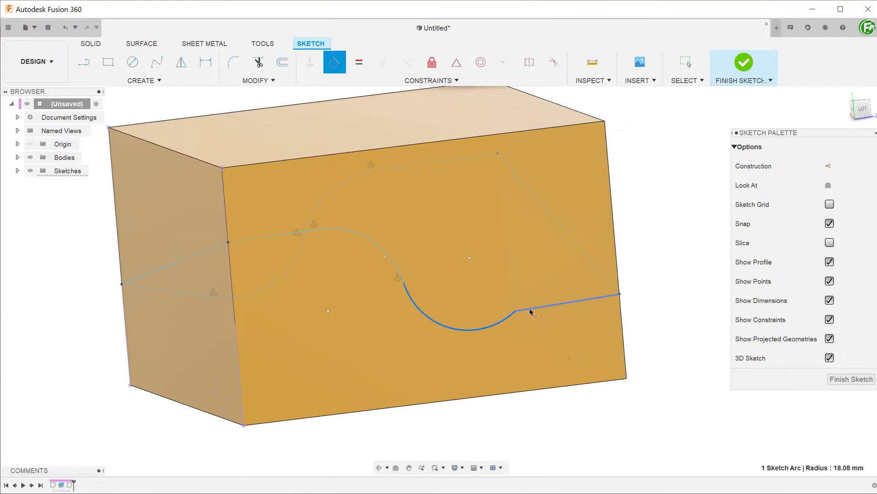
middle_click_drag(530, 312, 496, 233, "shift")
left_click(743, 63)
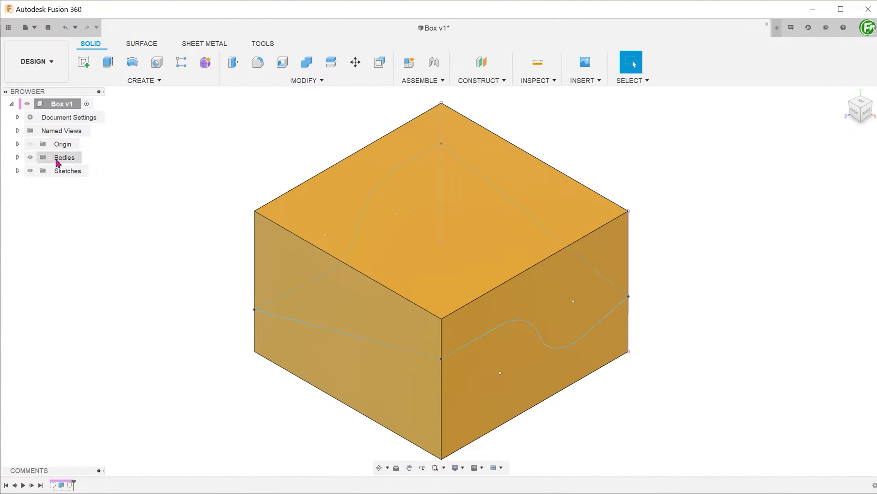
With Body1 hidden and the origin planes shown, create a 15 mm Direction-type ruled surface from the right-side S-curve, using the YZ plane as direction.
left_click(18, 158)
left_click(32, 170)
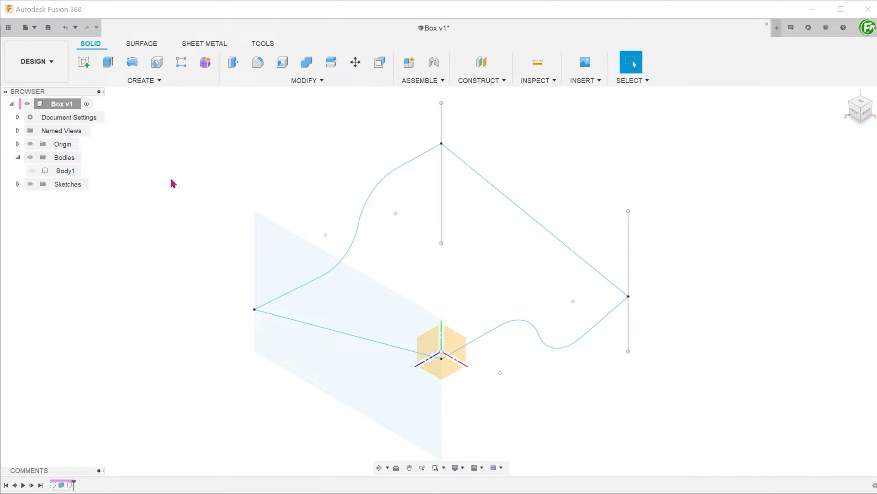
left_click(153, 45)
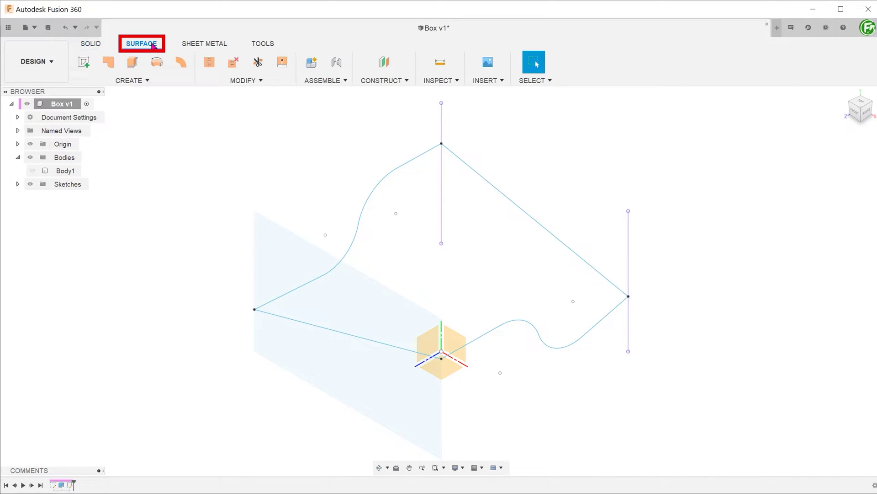
left_click(161, 80)
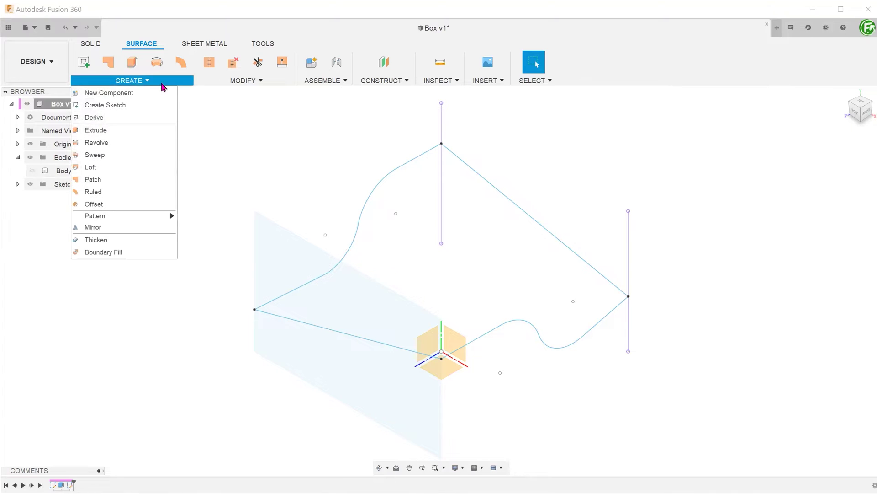
left_click(152, 192)
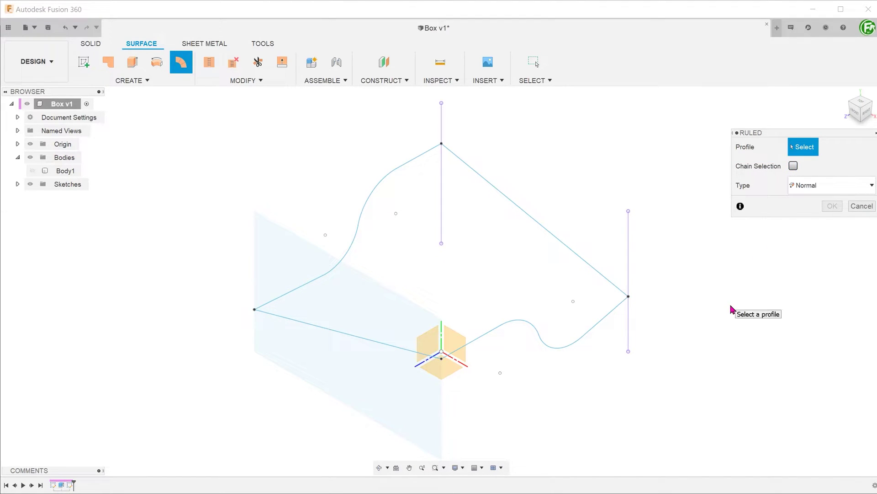
left_click(604, 326)
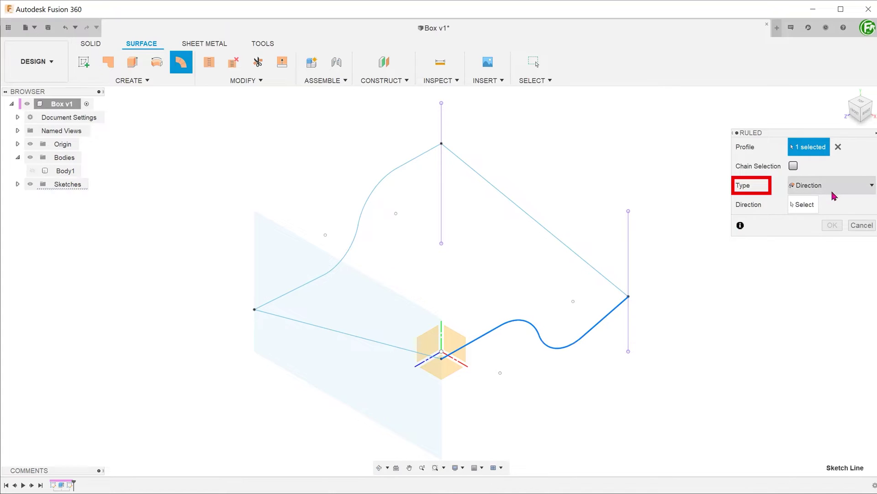
left_click(807, 208)
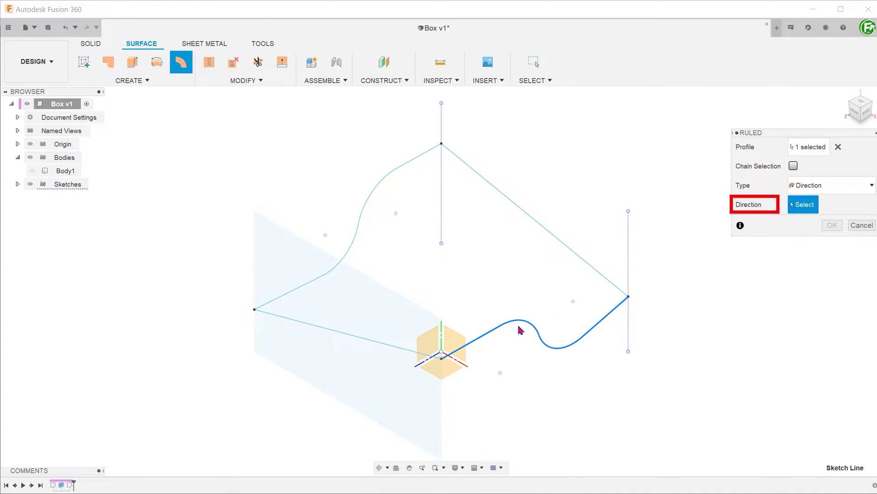
left_click(428, 347)
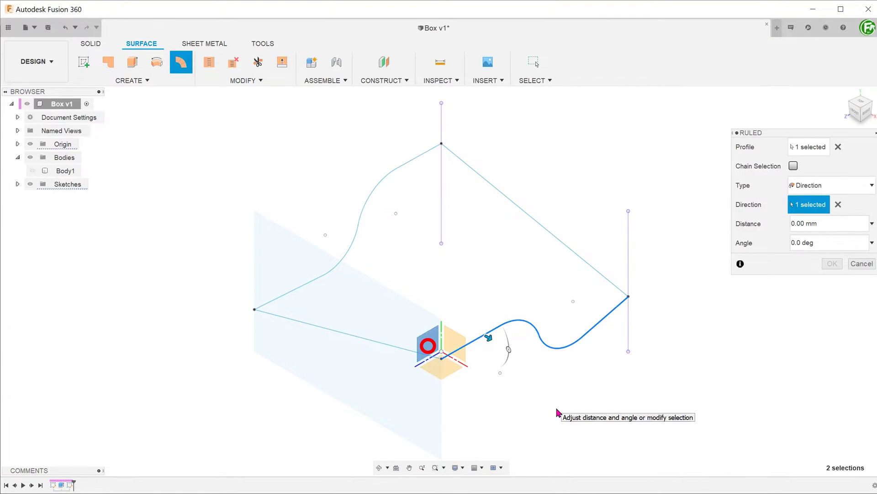
left_click_drag(488, 337, 521, 356)
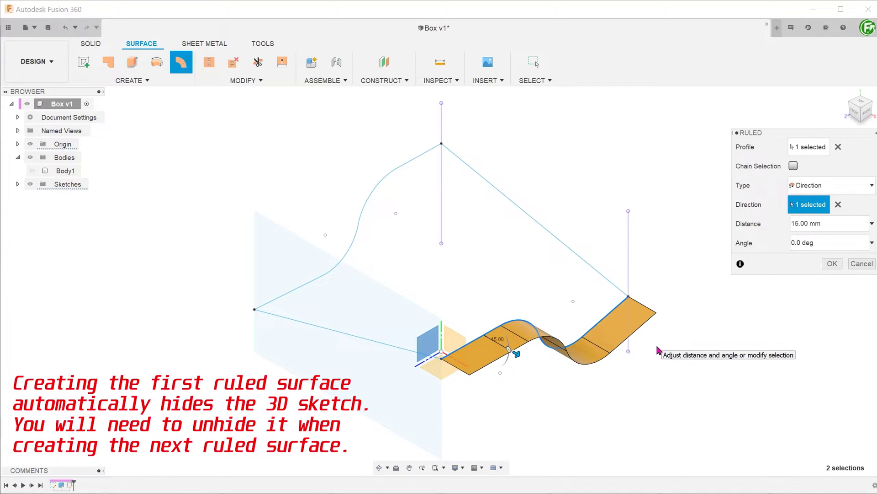
left_click(832, 264)
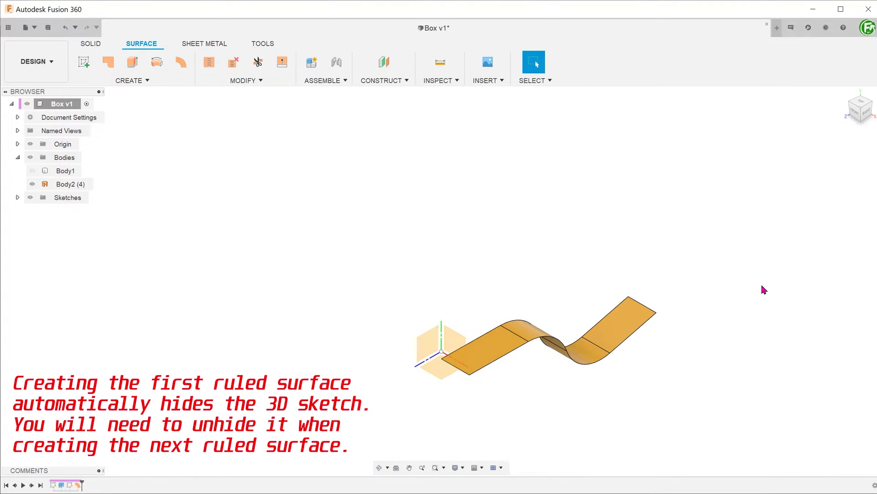
Show Sketch2 again and create a Direction-type ruled surface from the back line, with the XY plane as direction and a distance of -15 mm.
key("Return")
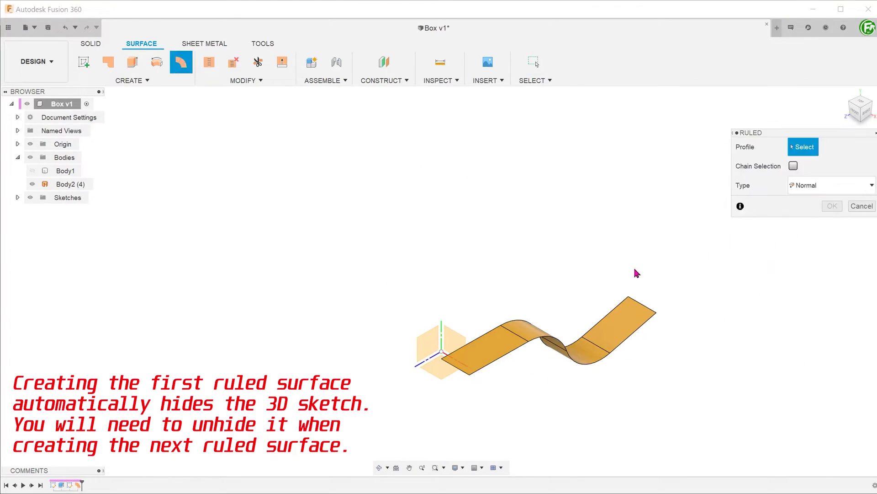
left_click(17, 196)
left_click(32, 224)
left_click(539, 264)
middle_click_drag(539, 263, 594, 256, "shift")
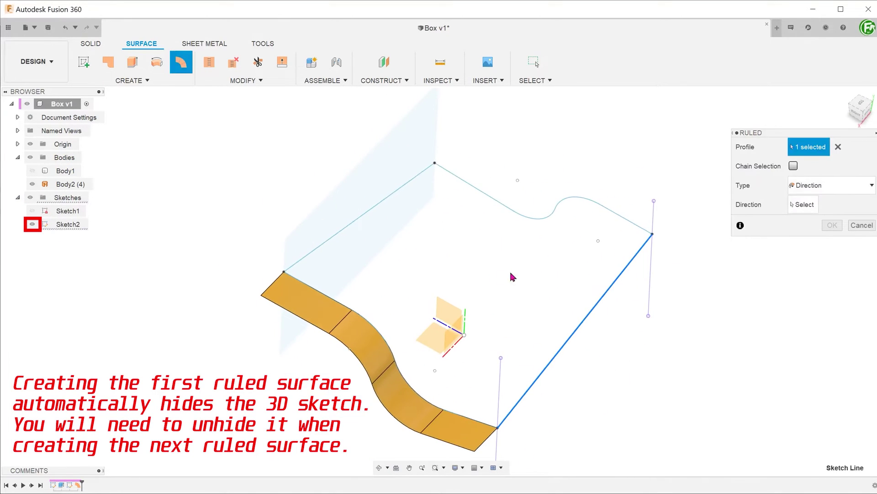
left_click(804, 204)
left_click(633, 244)
left_click_drag(634, 247, 679, 268)
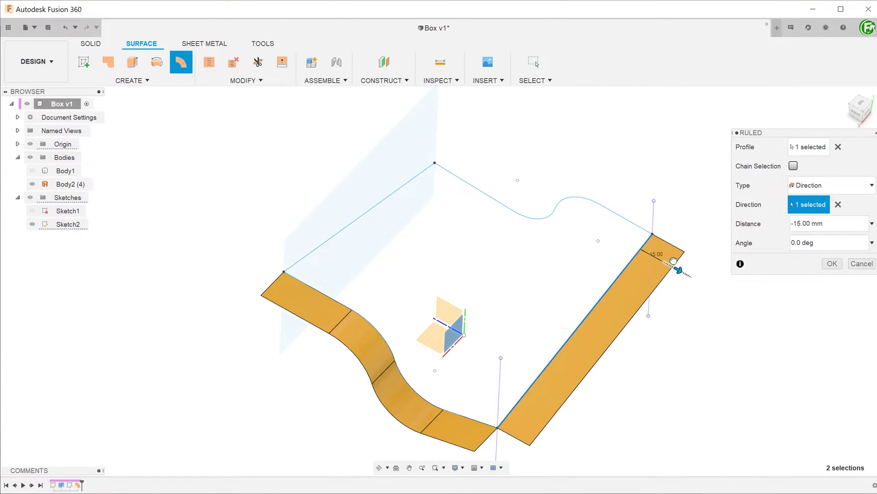
left_click(832, 263)
Create a Direction-type ruled surface from the left-side S-curve, using the YZ plane as direction and a distance of -15 mm.
right_click(819, 261)
left_click(787, 231)
mouse_move(679, 214)
middle_mouse_down("shift")
mouse_move(630, 208)
mouse_move(629, 303)
mouse_move(599, 325)
middle_mouse_up("shift")
left_click(656, 297)
left_click(553, 303)
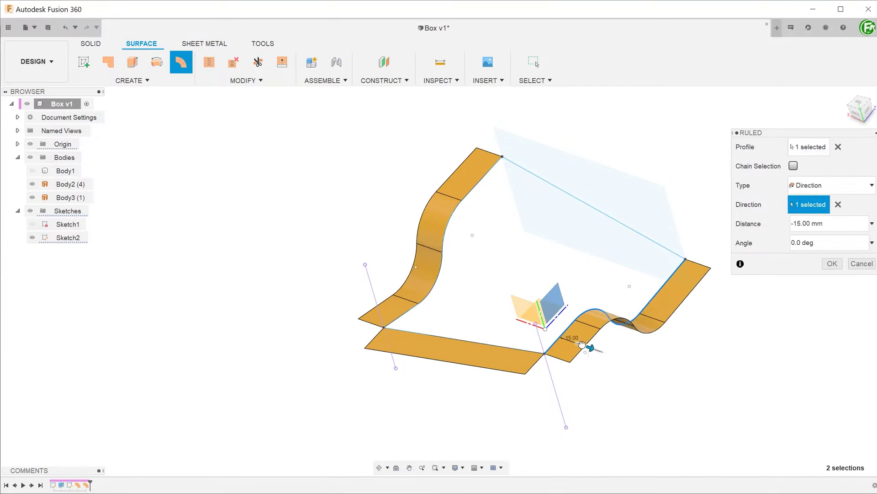
left_click(832, 264)
Create a Direction-type ruled surface from the front line, using the XY plane as direction and a distance of 15 mm.
key("Return")
middle_click_drag(699, 212, 633, 277, "shift")
left_click(633, 281)
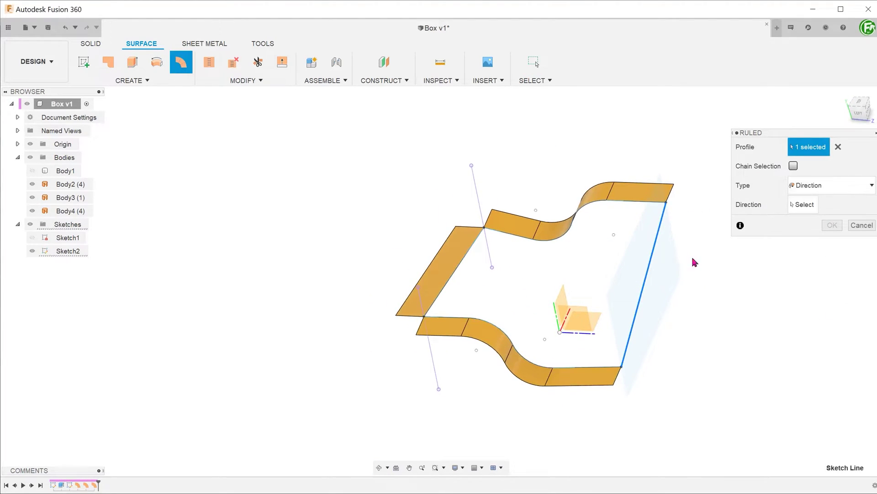
left_click(563, 306)
middle_click_drag(563, 306, 640, 308, "shift")
left_click_drag(640, 309, 667, 327)
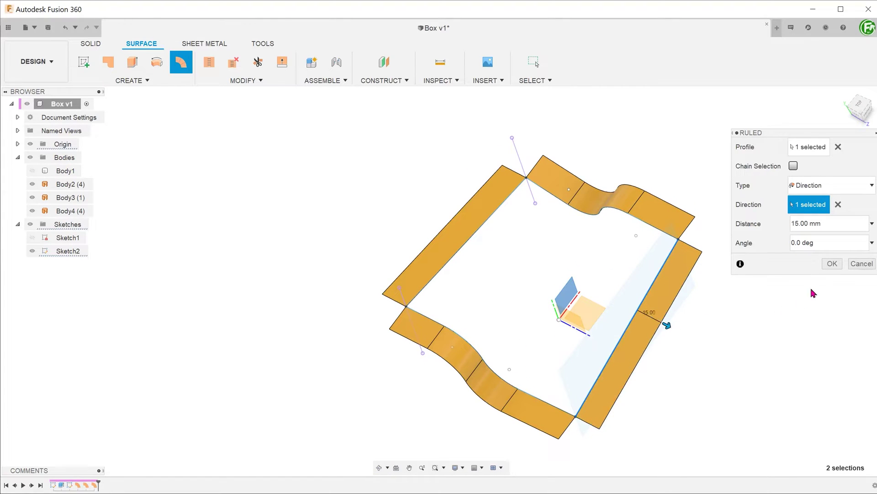
left_click(833, 265)
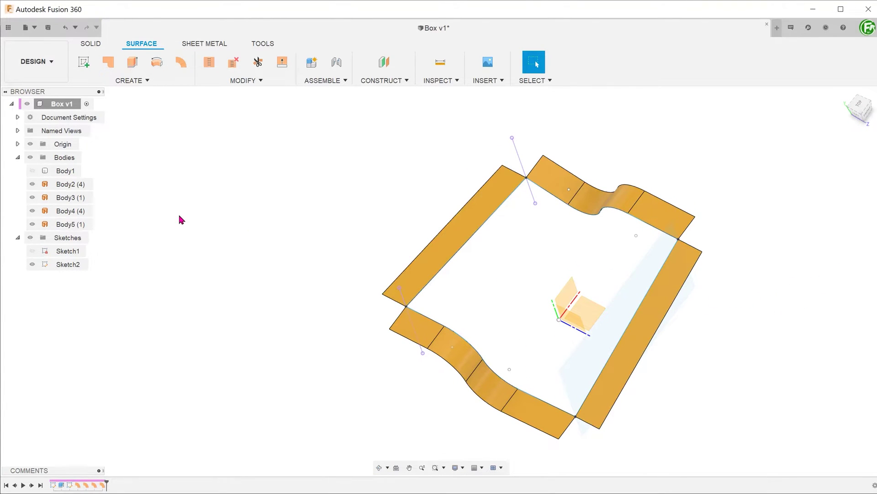
Hide Sketch2 and the origin planes so that only the ruled surfaces are shown.
middle_click_drag(243, 213, 229, 198, "shift")
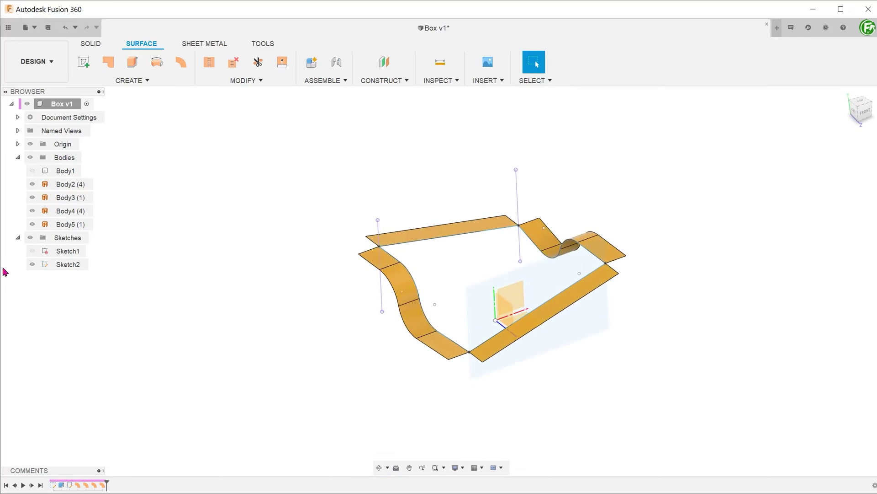
left_click(33, 264)
left_click(30, 144)
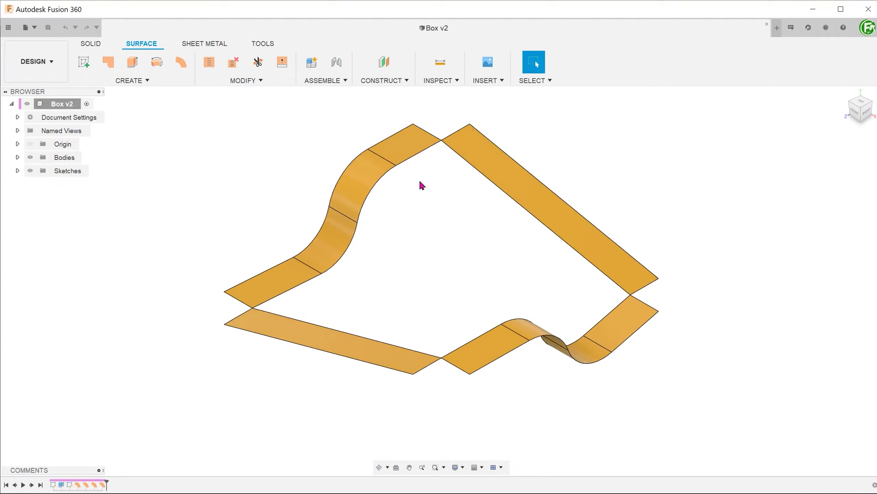
Start a New Body Patch bounded by the ten inner edges of the four ruled surfaces, without edge grouping or chaining.
left_click(157, 84)
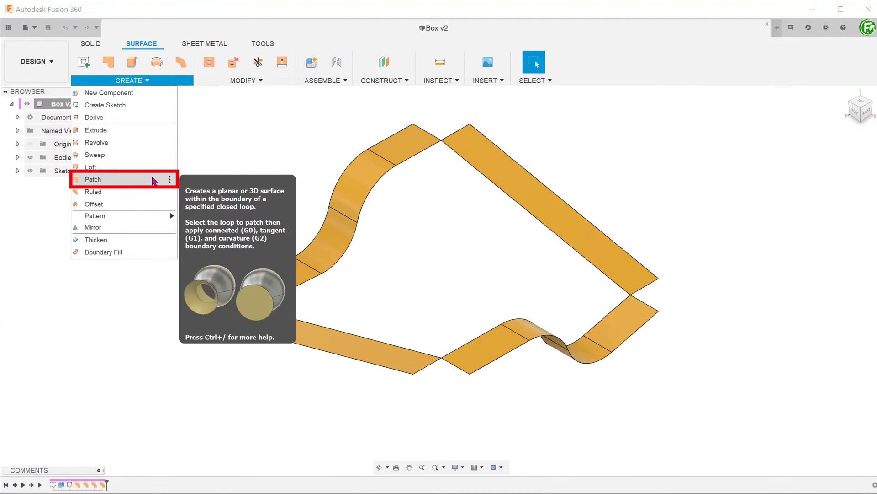
left_click(154, 180)
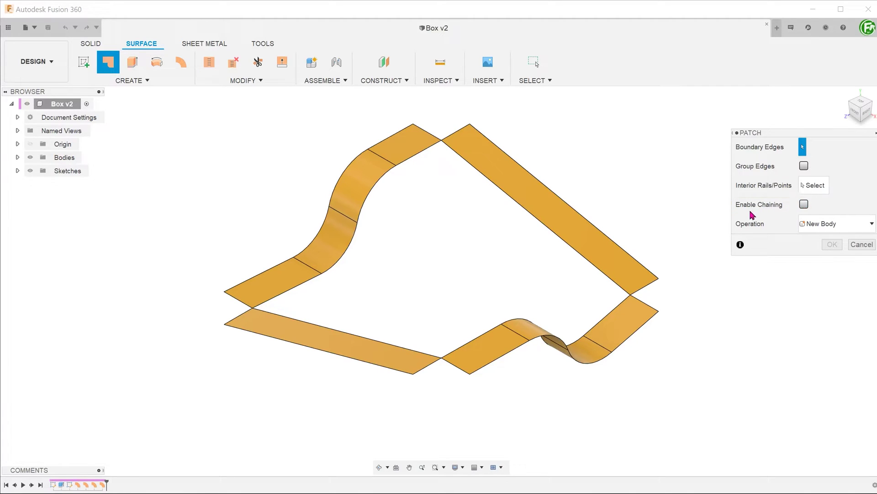
left_click(611, 279)
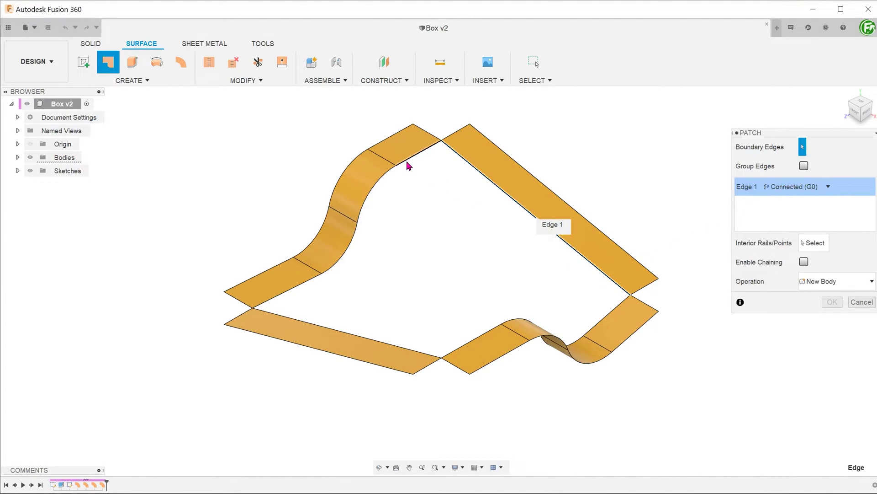
left_click(381, 184)
left_click(357, 232)
left_click(320, 275)
left_click(306, 320)
left_click(310, 326)
left_click(465, 350)
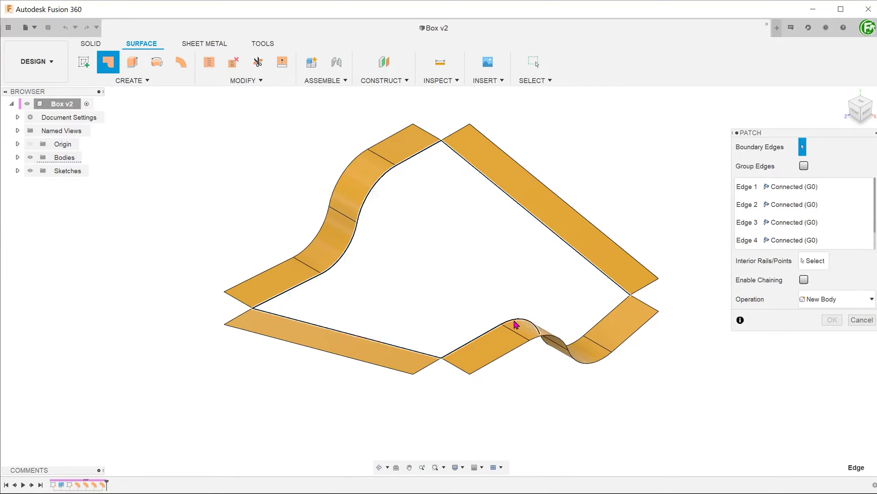
middle_click_drag(517, 325, 519, 344, "shift")
left_click(564, 364)
left_click(567, 359)
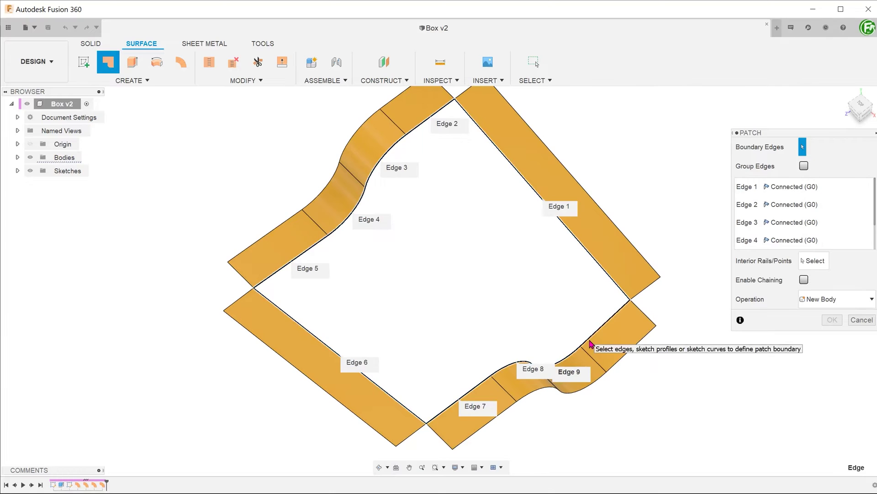
middle_click_drag(593, 345, 486, 254, "shift")
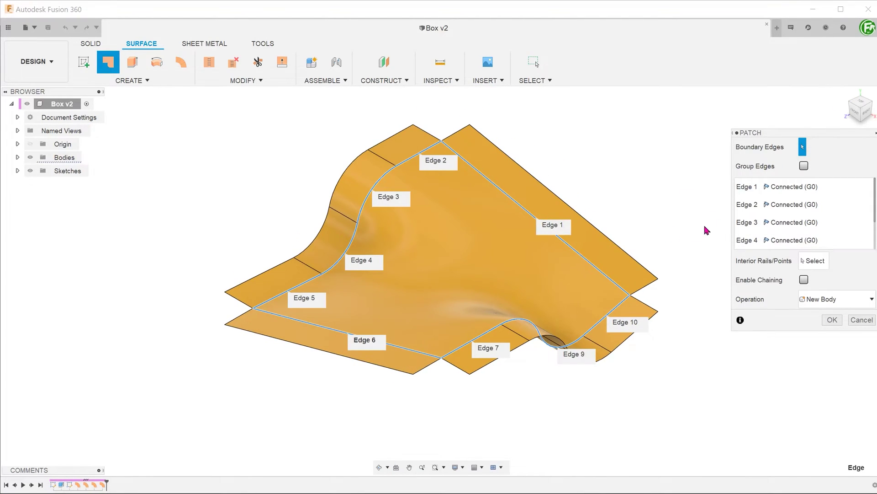
Set the continuity of all ten patch boundary edges to Tangent (G1) and create the patch.
left_click(790, 189)
left_click(795, 215)
left_click(795, 204)
left_click(787, 234)
left_click(794, 222)
left_click(795, 252)
left_click(794, 240)
left_click(796, 269)
scroll(876, 220, "down", 1)
scroll(875, 220, "down", 1)
left_click(795, 222)
left_click(796, 252)
left_click(794, 240)
left_click(795, 270)
scroll(794, 209, "down", 3)
left_click(794, 204)
left_click(796, 234)
left_click(794, 222)
left_click(795, 251)
left_click(794, 240)
left_click(795, 270)
left_click(794, 240)
left_click(796, 269)
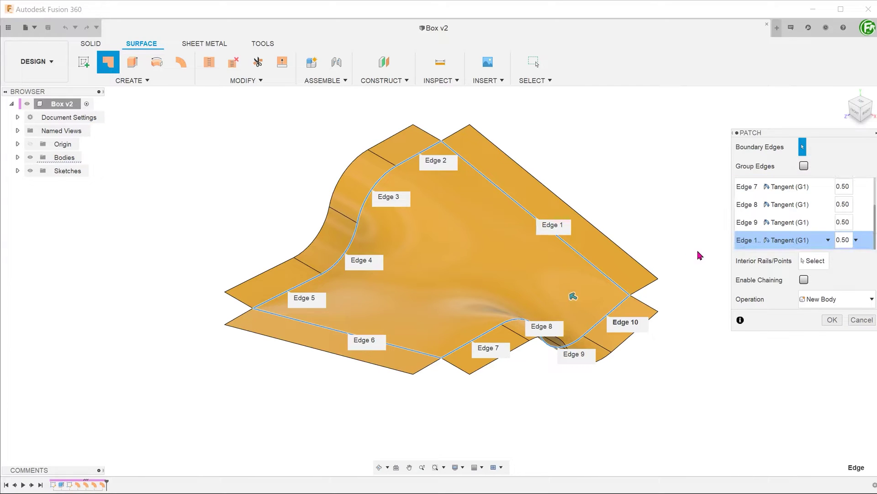
left_click(830, 321)
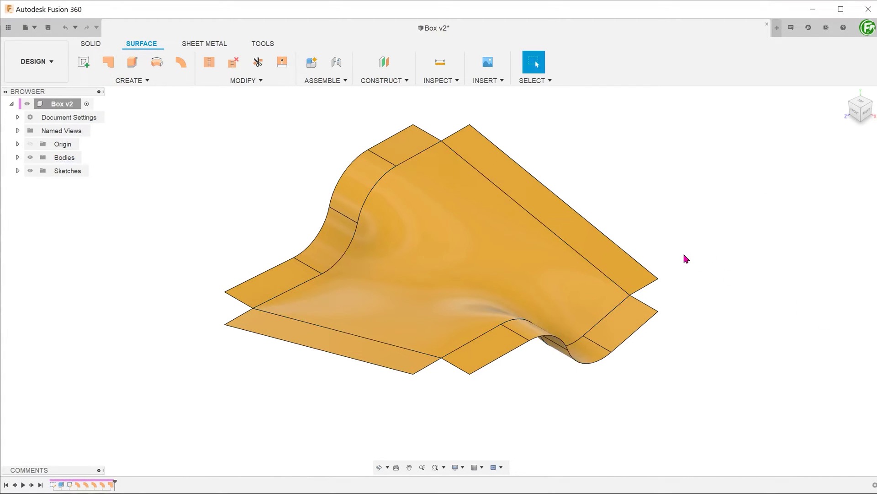
middle_click_drag(685, 255, 671, 241, "shift")
left_click(505, 254)
middle_click_drag(506, 255, 716, 195, "shift")
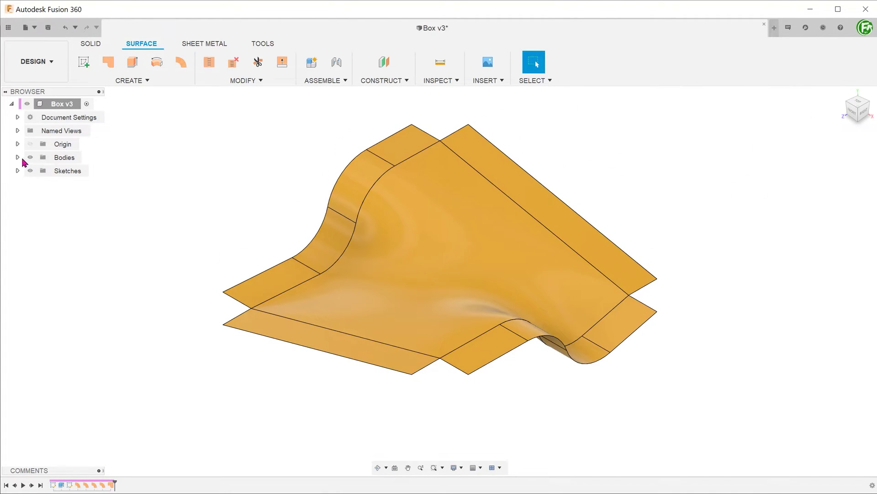
Hide the four ruled surfaces, Body2 to Body5, and show the solid block Body1 with the patch.
left_click(17, 157)
left_click(33, 184)
left_click(33, 198)
left_click(33, 211)
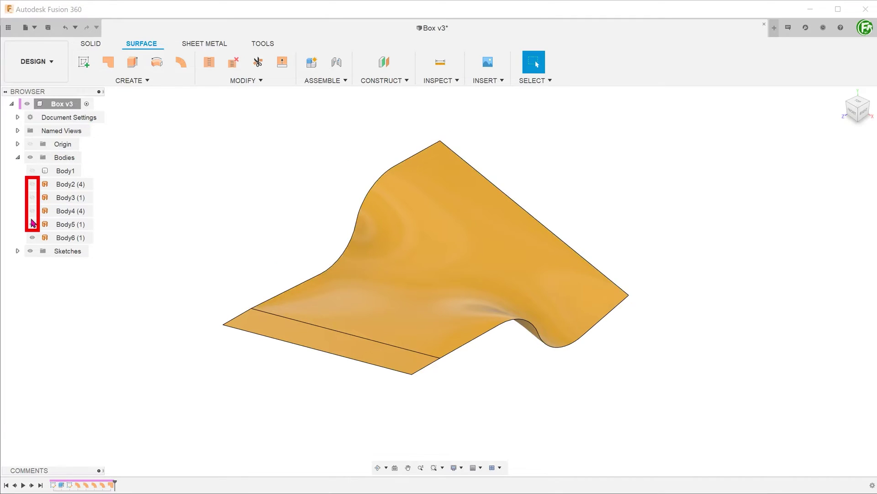
left_click(33, 224)
left_click(32, 171)
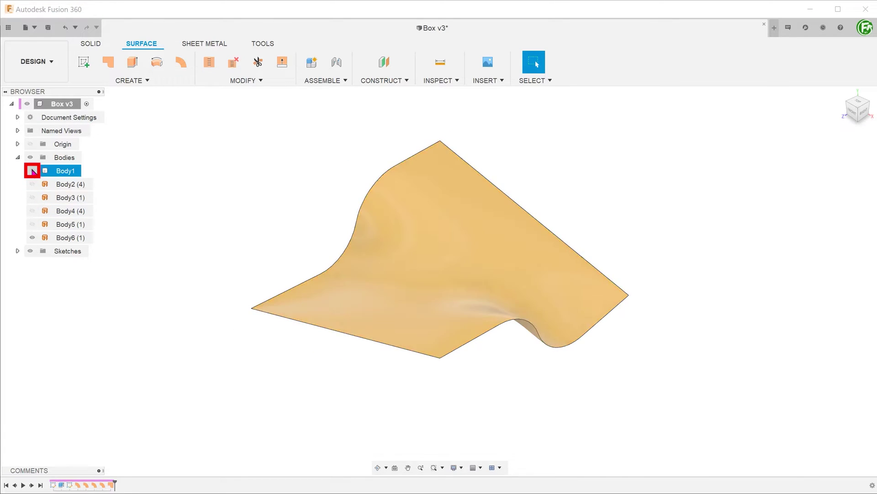
left_click(32, 171)
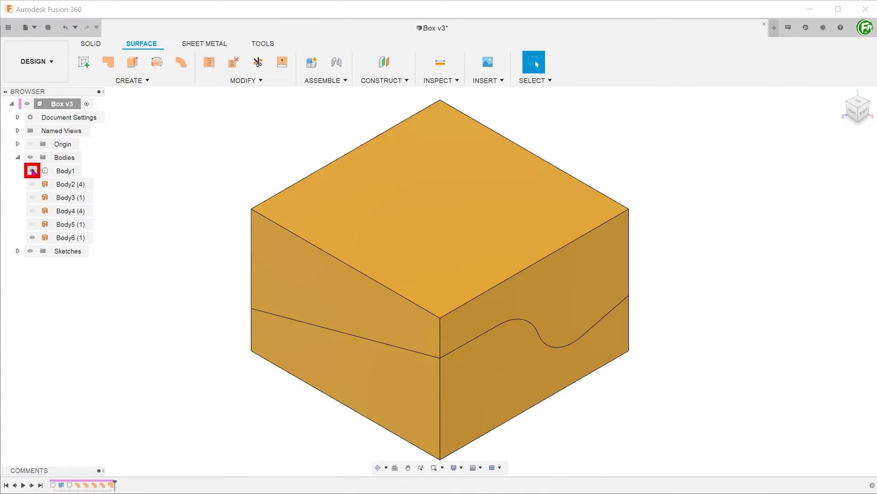
Split the solid block Body1 with the patch surface Body6 as splitting tool, without extending the tool.
left_click(256, 82)
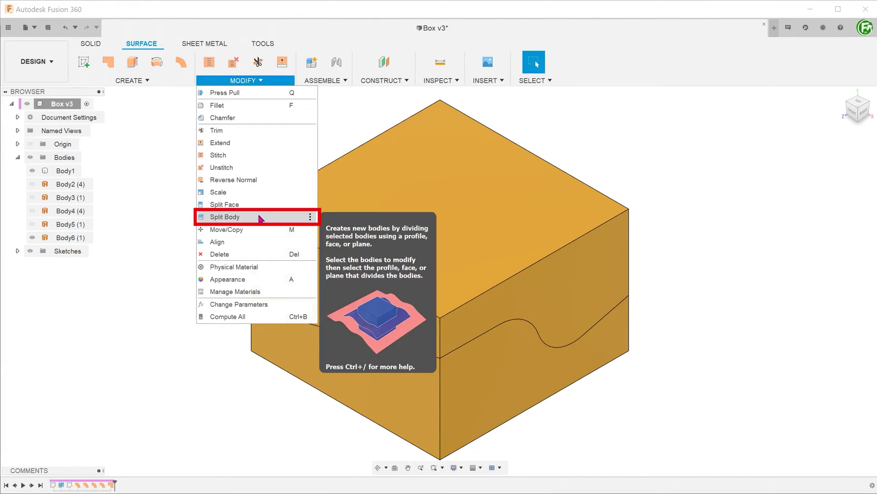
left_click(259, 219)
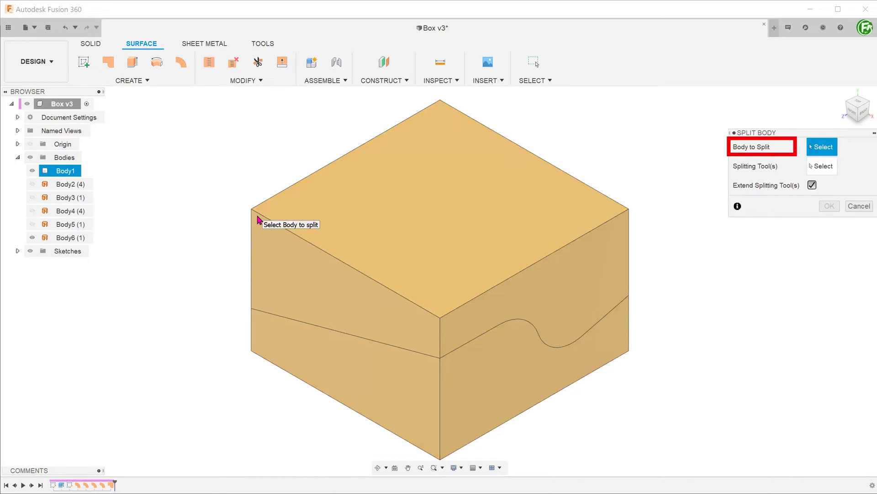
left_click(259, 220)
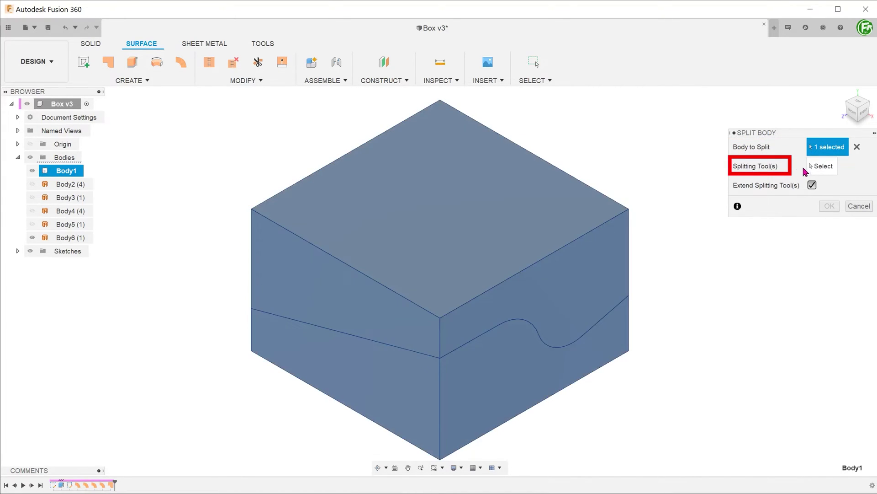
left_click(821, 167)
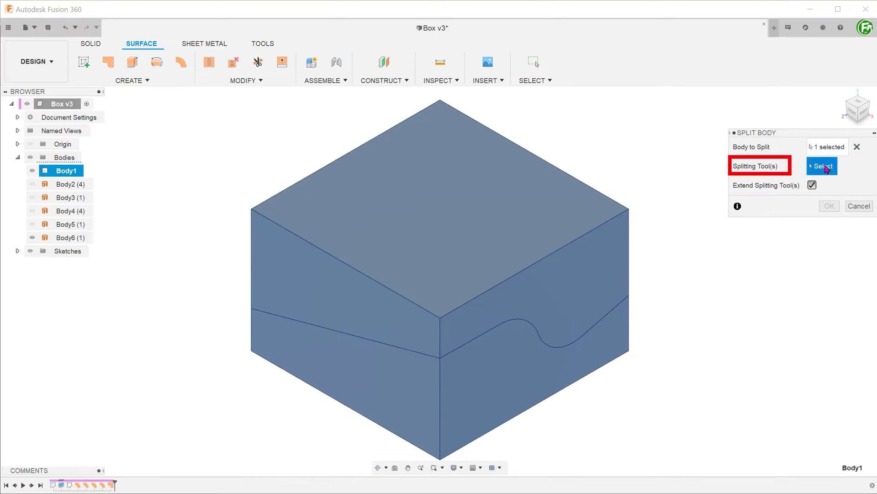
left_click(534, 330)
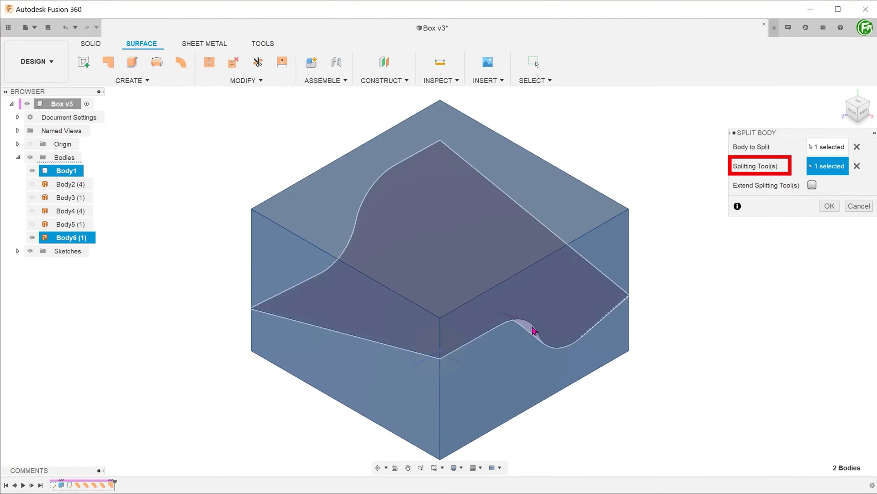
left_click(829, 206)
left_click(182, 230)
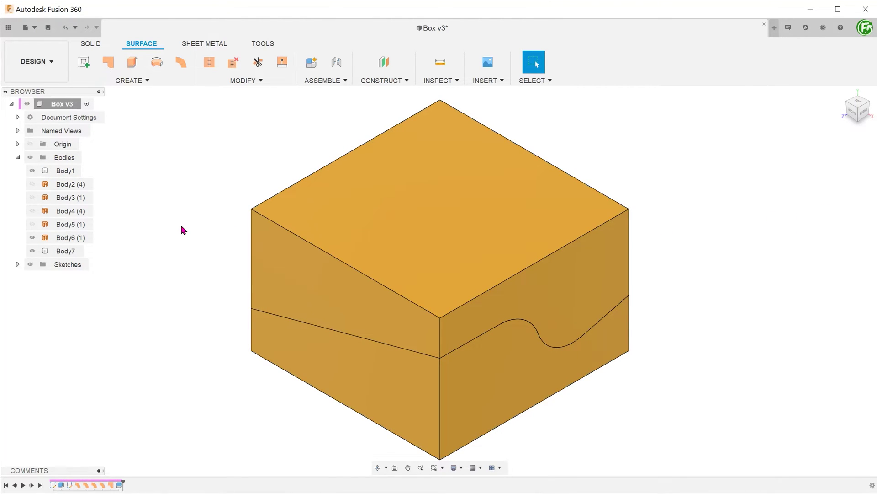
Check both halves of the split block, then hide the upper half Body1 and the patch surface Body6.
left_click(64, 251)
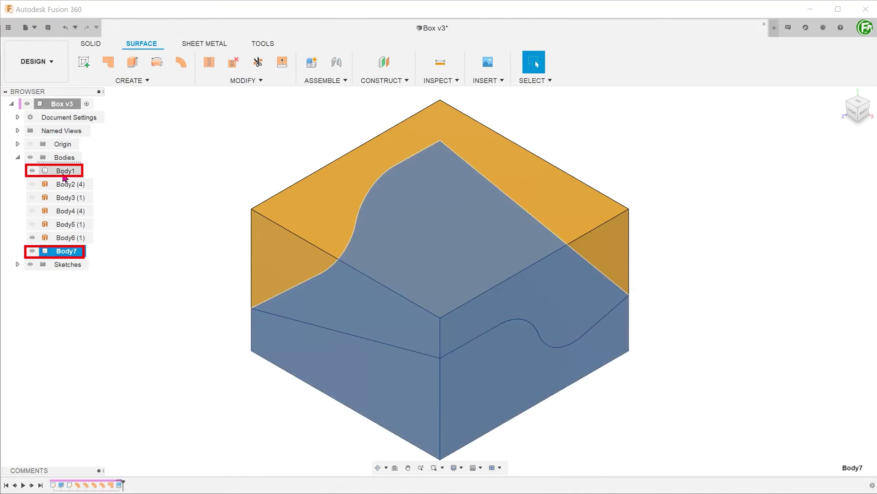
left_click(64, 173)
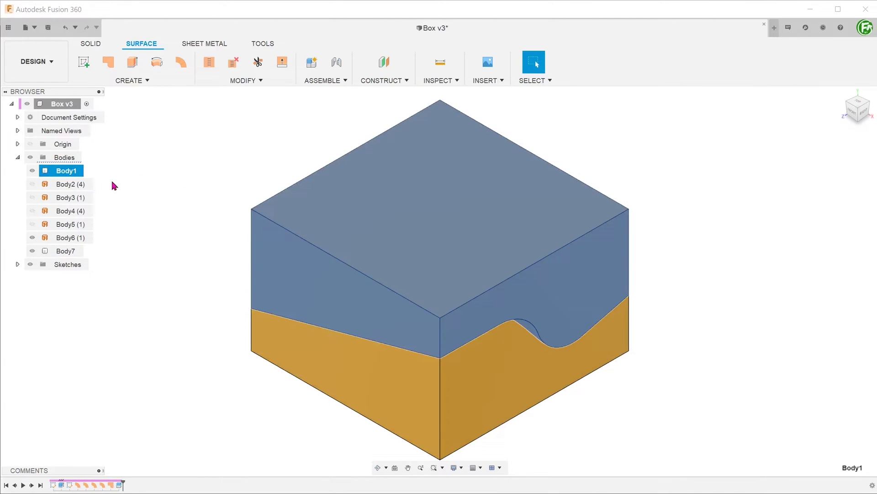
left_click(32, 171)
left_click(158, 205)
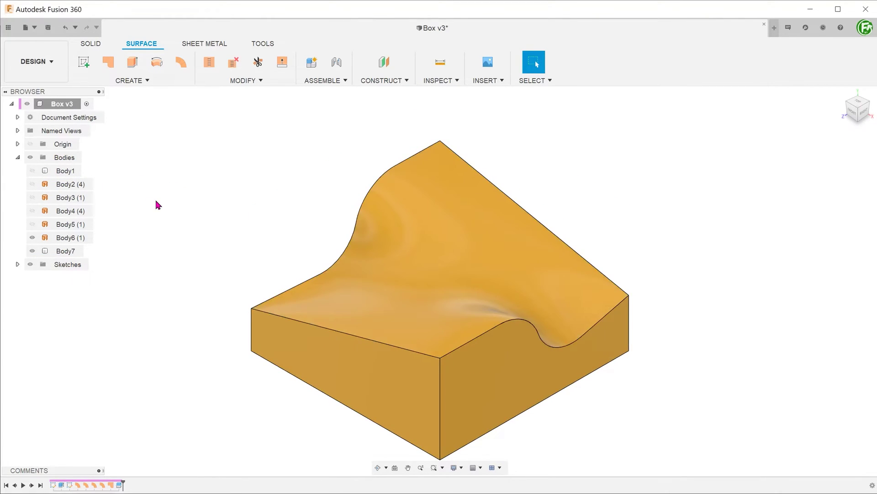
left_click(32, 238)
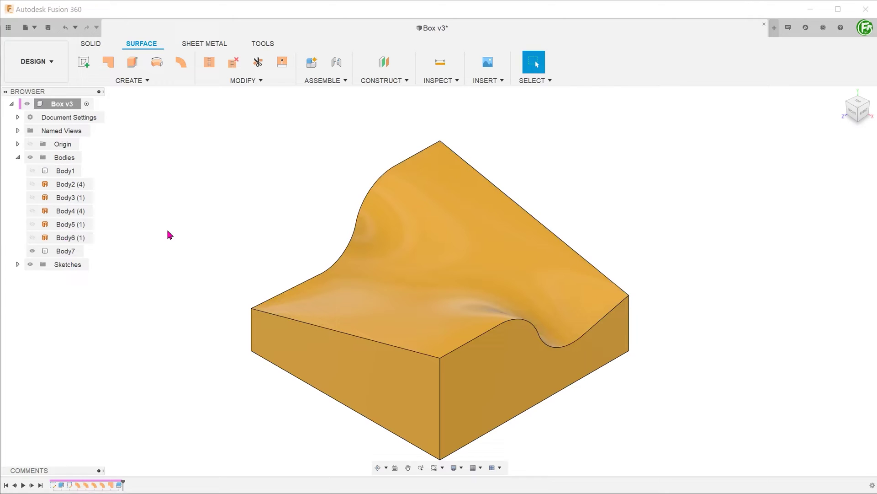
Fillet the four vertical corner edges of the lower half Body7 with a 10 mm constant radius.
key("f")
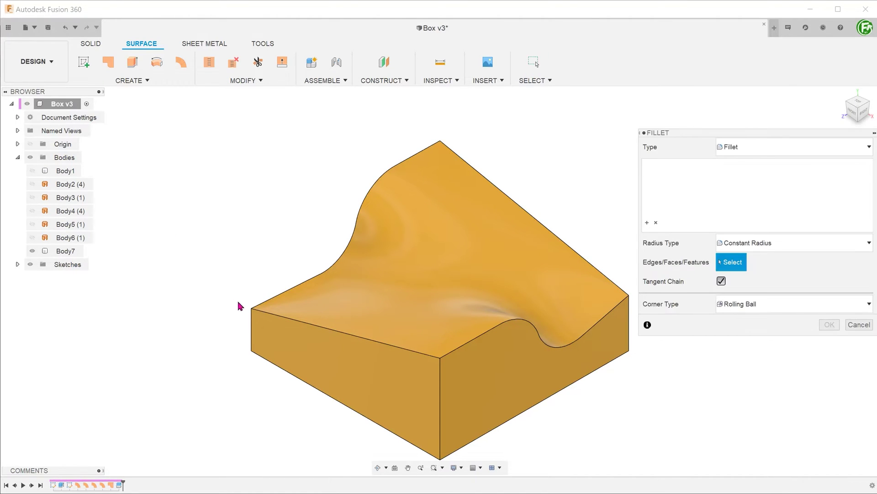
left_click(252, 322)
left_click(440, 401)
left_click(627, 326)
middle_click_drag(627, 325, 445, 304, "shift")
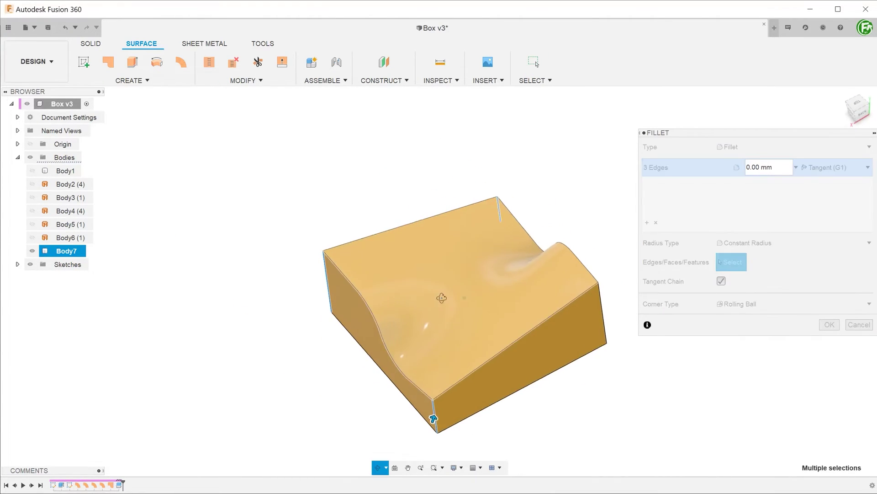
left_click(603, 318)
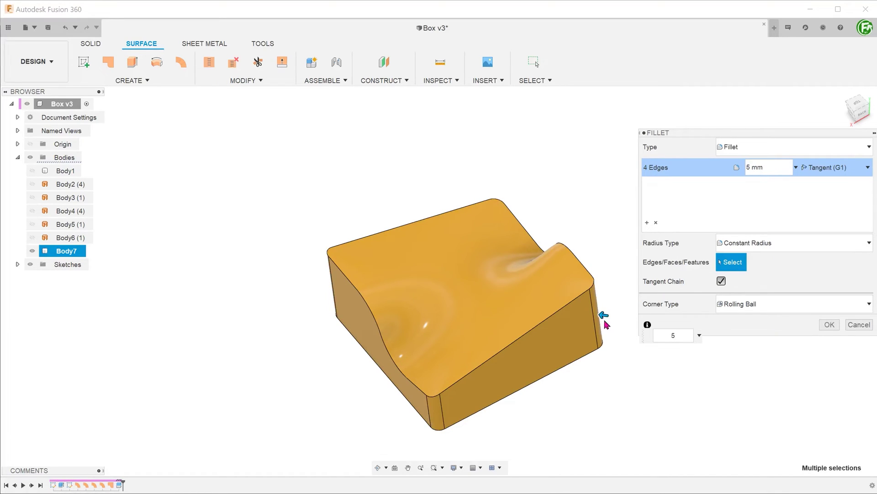
left_click_drag(599, 315, 594, 315)
type("10")
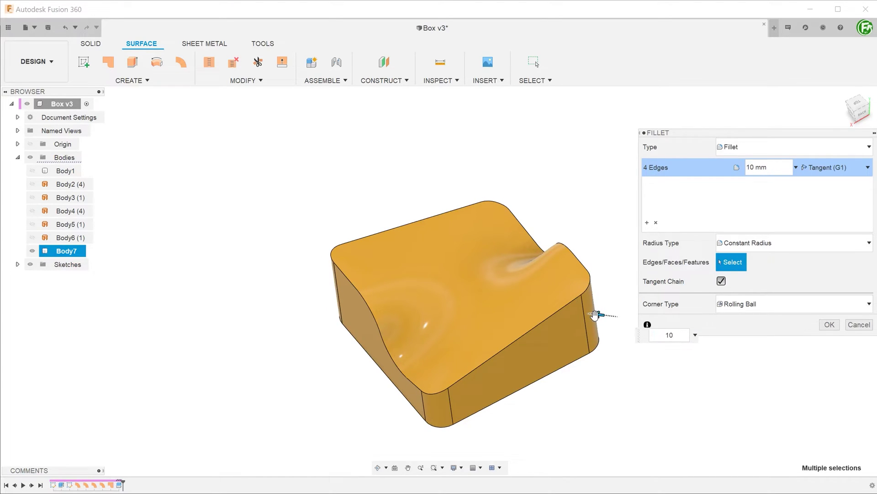
left_click(830, 324)
left_click(842, 93)
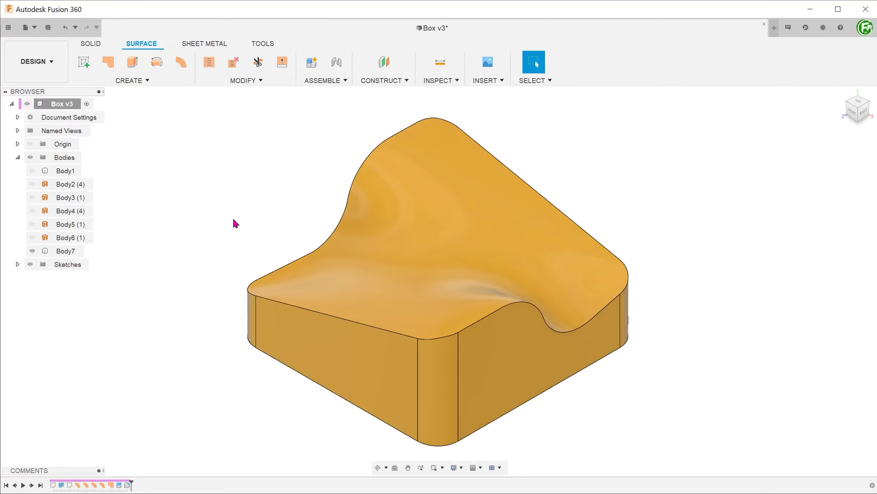
Shell the lower half Body7 to an inside thickness of 3 mm, removing its curved upper face.
left_click(91, 43)
left_click(254, 81)
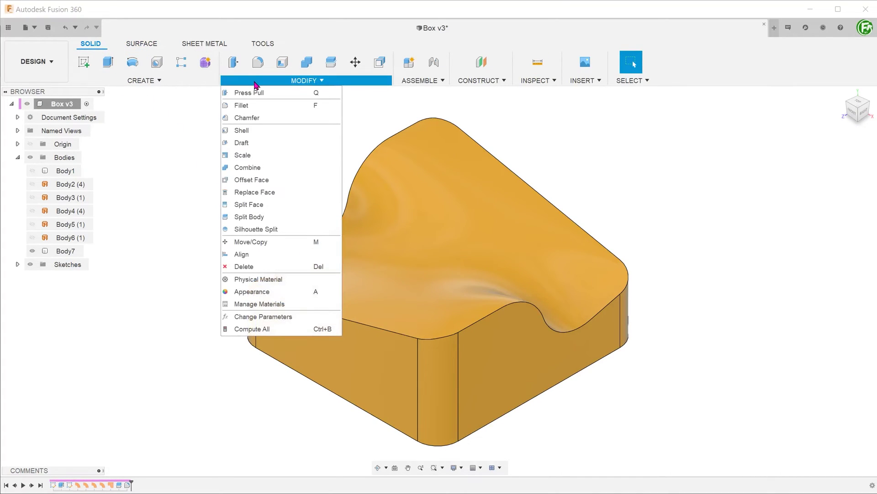
left_click(275, 131)
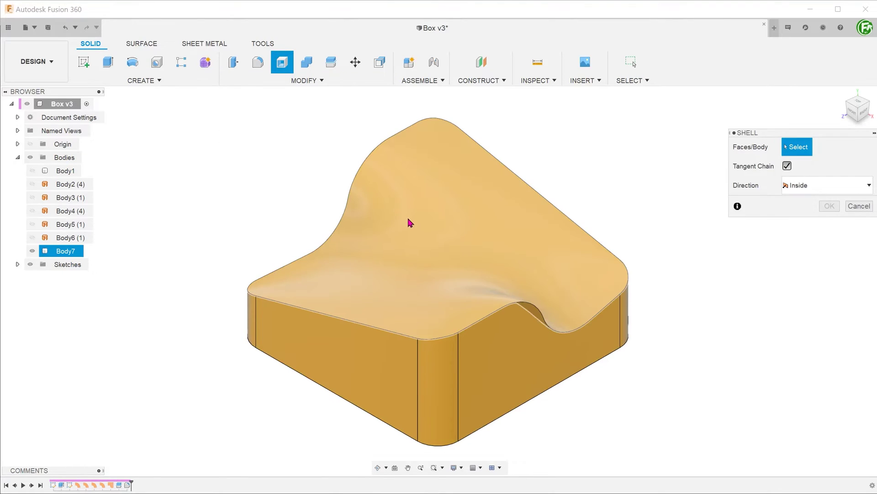
left_click(409, 223)
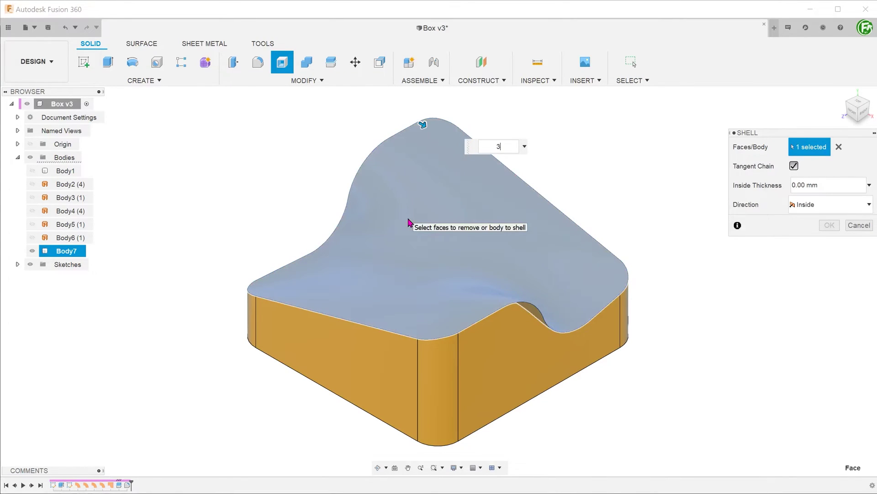
left_click(830, 226)
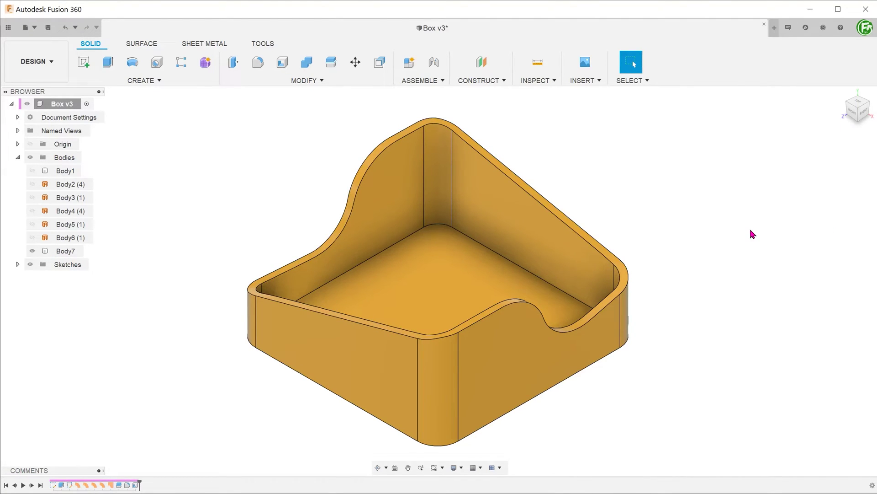
Create a sketch on the underside face of Body7, with 3D Sketch turned off and the view facing the sketch plane.
mouse_move(752, 234)
middle_mouse_down("shift")
mouse_move(678, 238)
mouse_move(679, 202)
mouse_move(652, 196)
middle_mouse_up("shift")
left_click(470, 224)
right_click(469, 223)
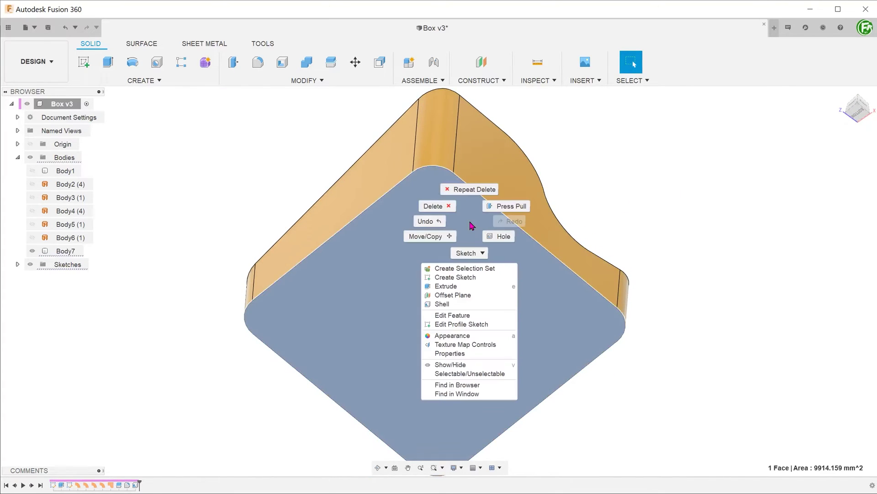
left_click(463, 283)
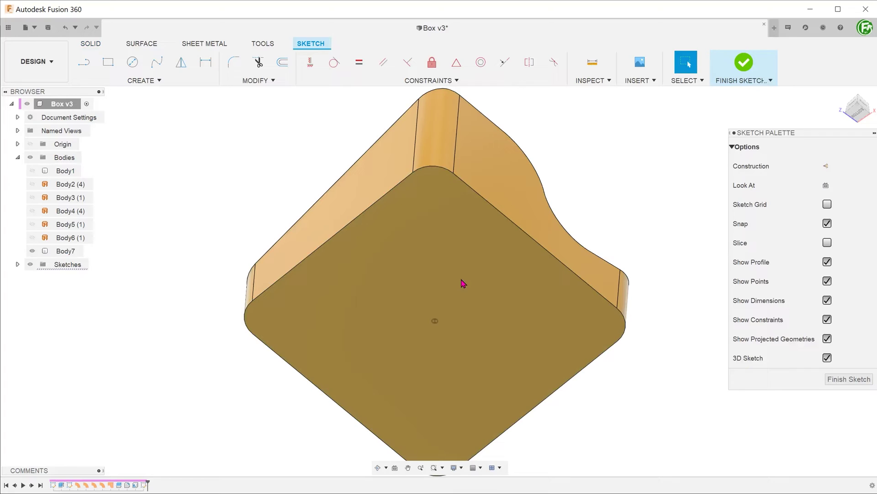
left_click(827, 358)
left_click(826, 185)
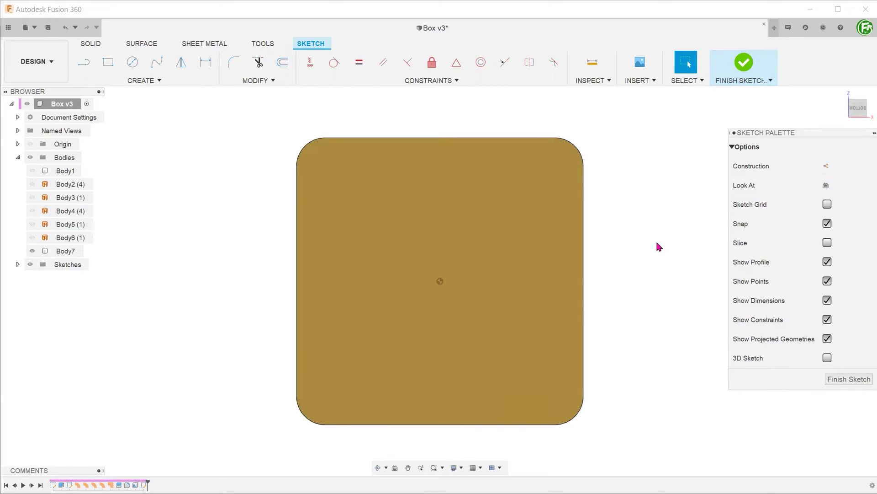
Offset the rounded square outline of the underside face inward by 1.5 mm in the sketch.
left_click(264, 80)
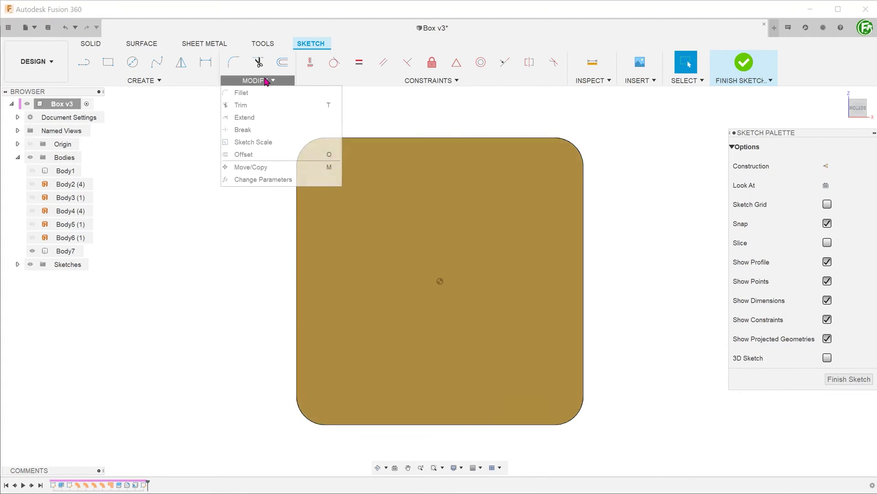
left_click(275, 155)
left_click(313, 142)
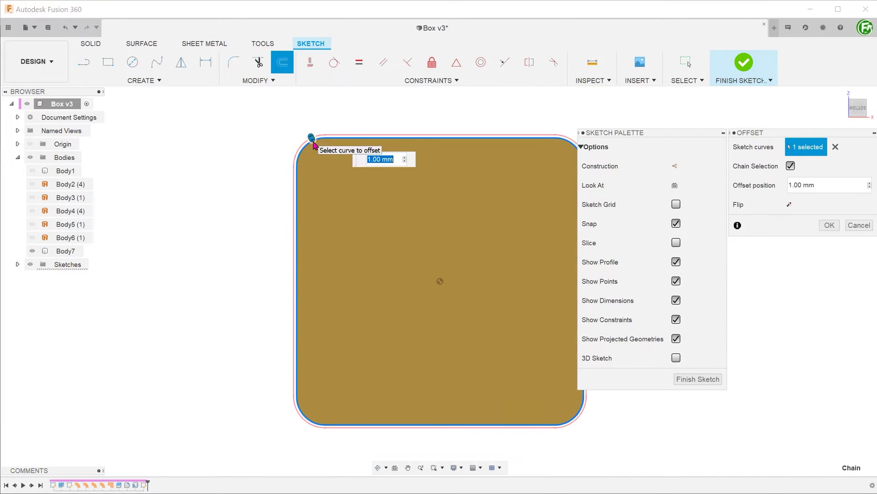
left_click_drag(312, 139, 316, 145)
type("-1")
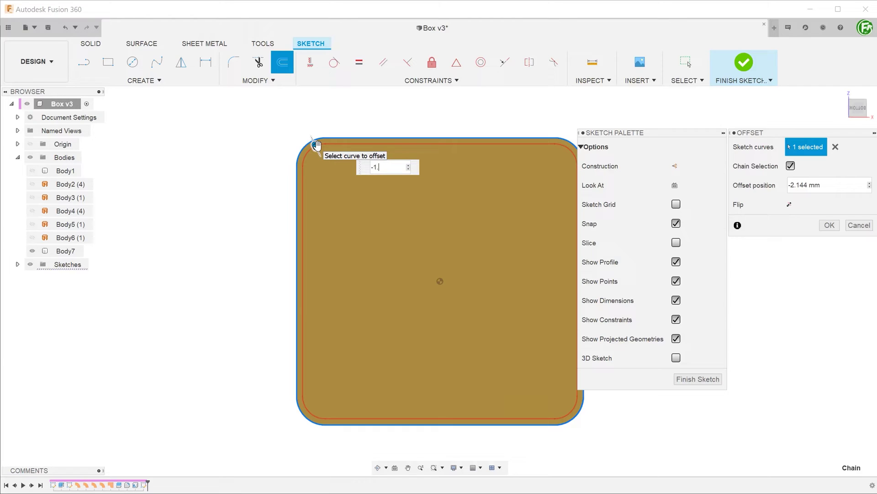
type(".5")
key("Return")
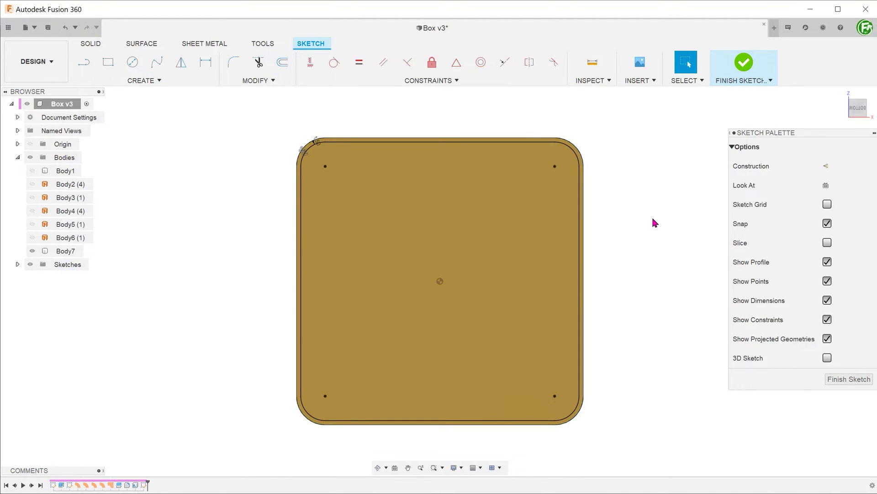
Project the inner floor face of the shelled half into the sketch with the projection link kept on.
middle_click_drag(651, 224, 567, 239, "shift")
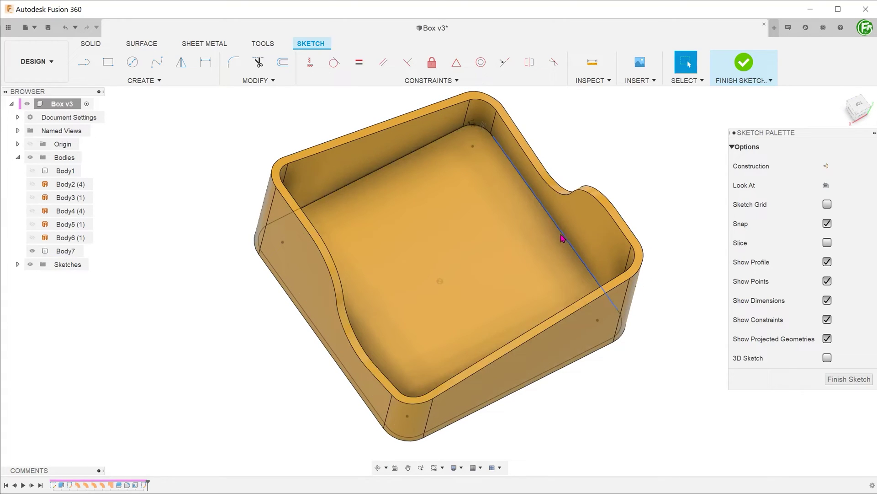
key("p")
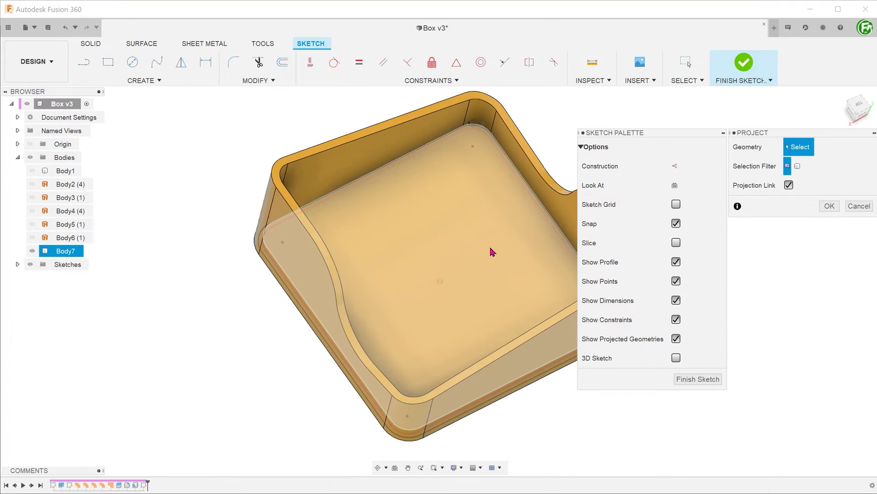
left_click(492, 251)
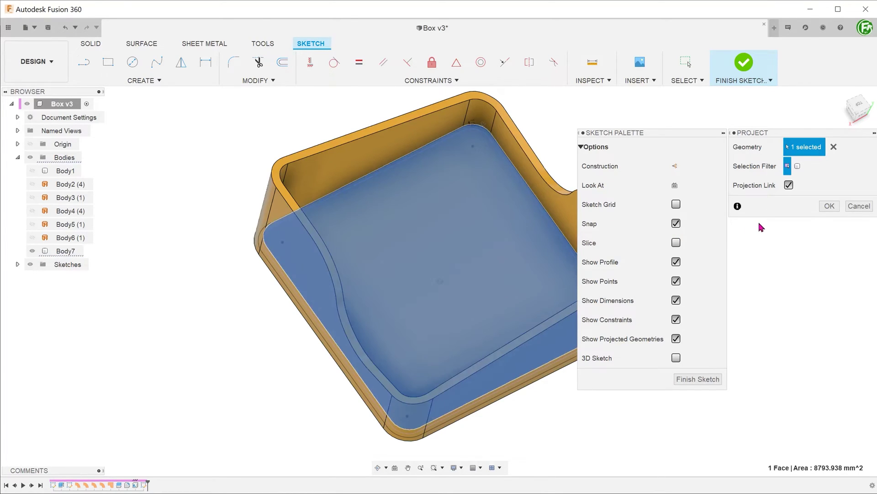
left_click(830, 206)
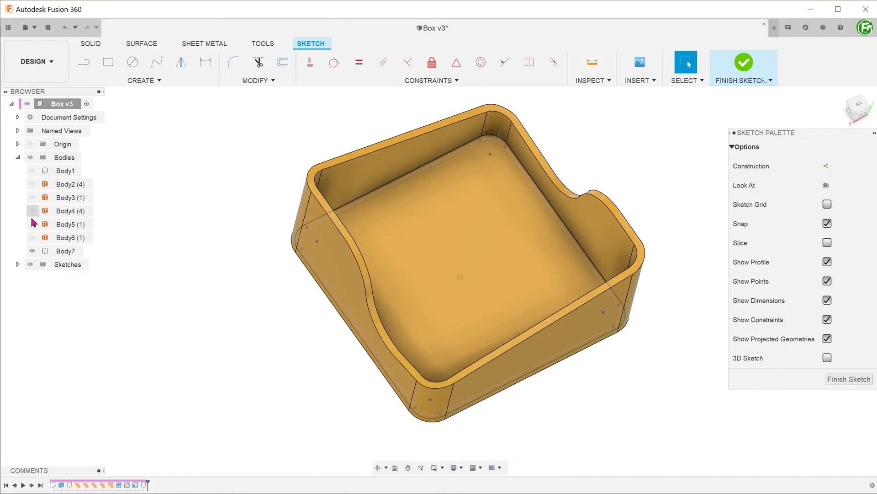
Hide Body7, face the sketch from above and finish the sketch.
left_click(33, 251)
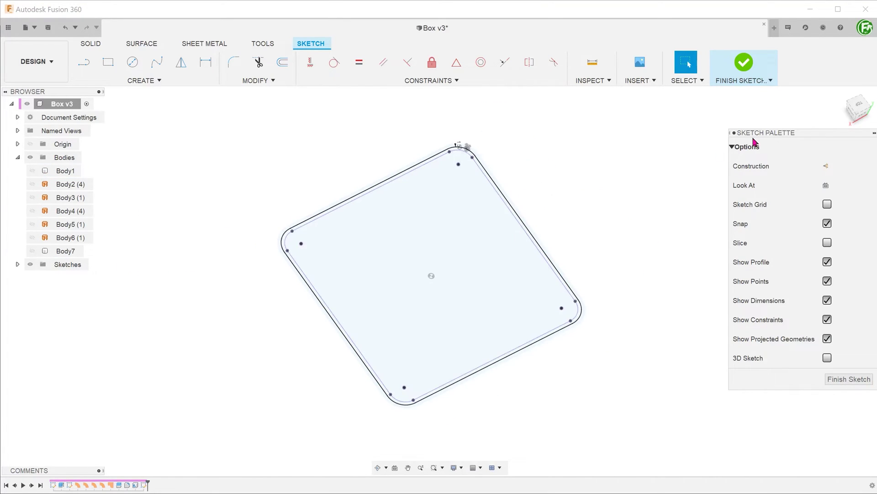
left_click(860, 106)
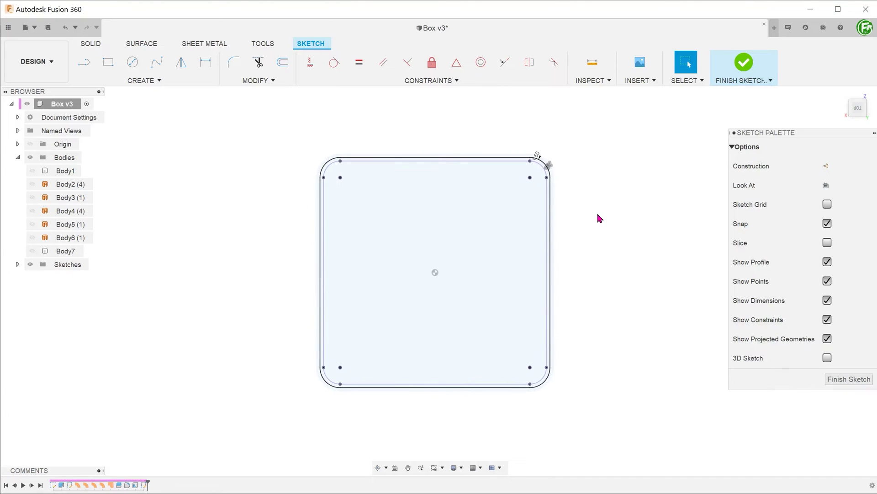
left_click(727, 87)
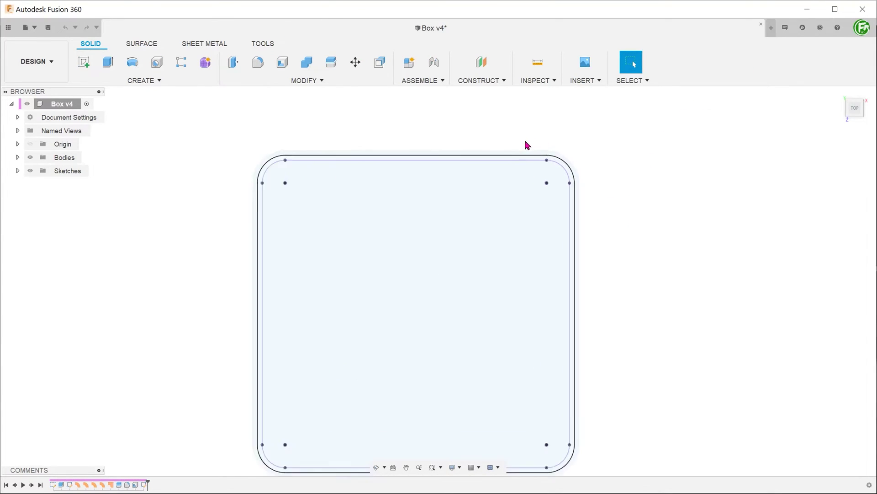
Extrude the thin ring profile between the offset and projected outlines by -65 mm, with Body7 shown, and join it to Body7.
scroll(548, 160, "up", 5)
left_click(567, 170)
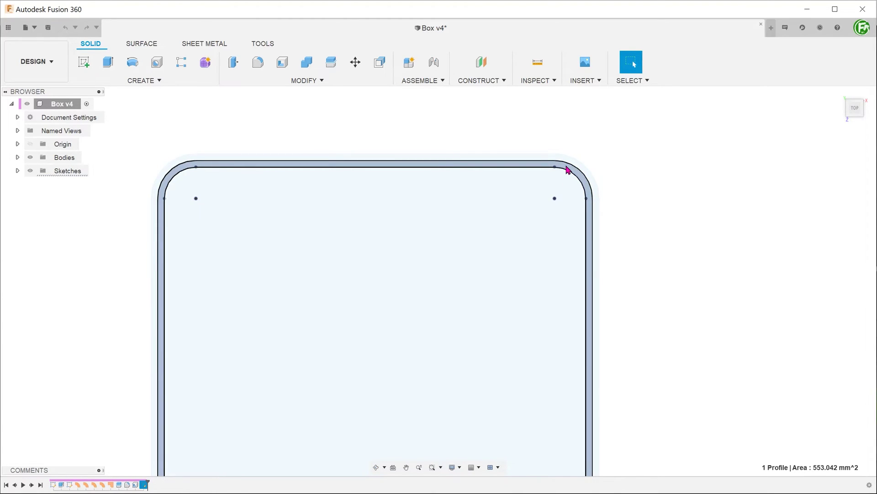
key("e")
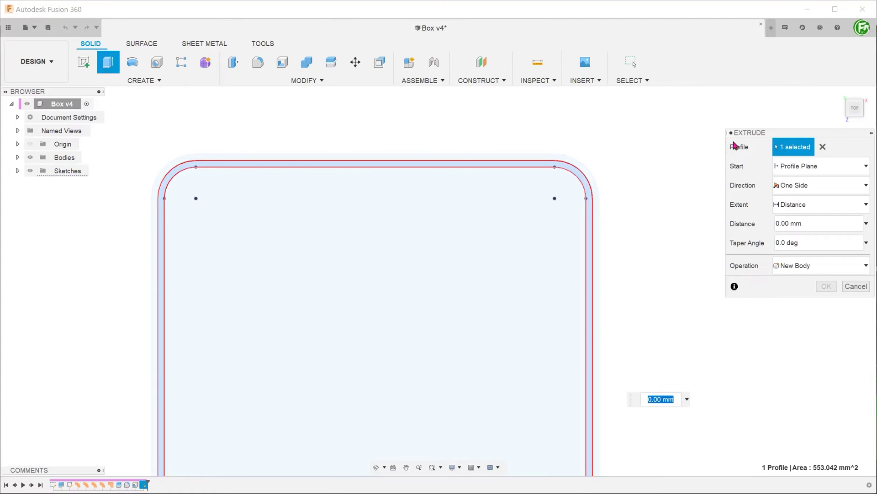
left_click(839, 94)
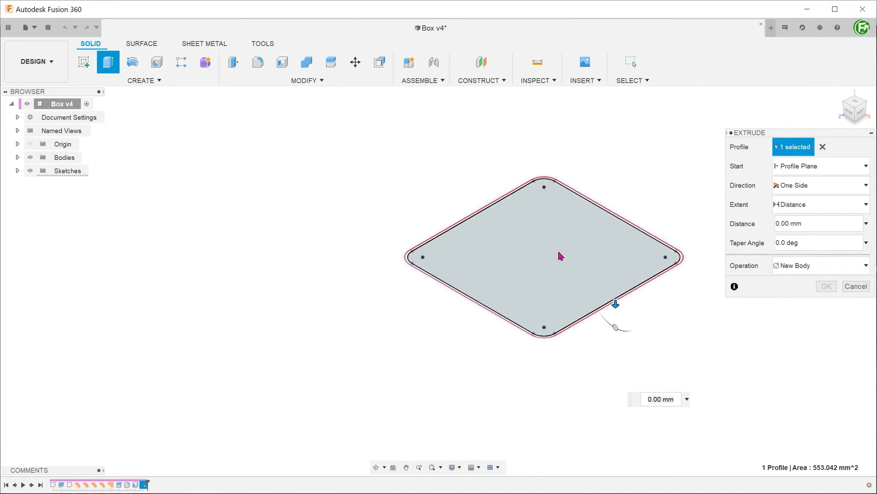
left_click_drag(506, 314, 507, 191)
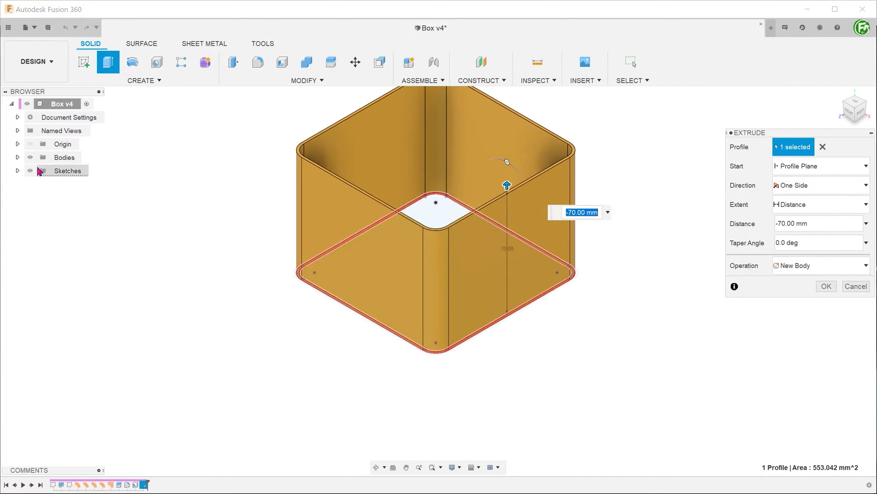
left_click(17, 157)
left_click(32, 251)
middle_click_drag(213, 329, 217, 365)
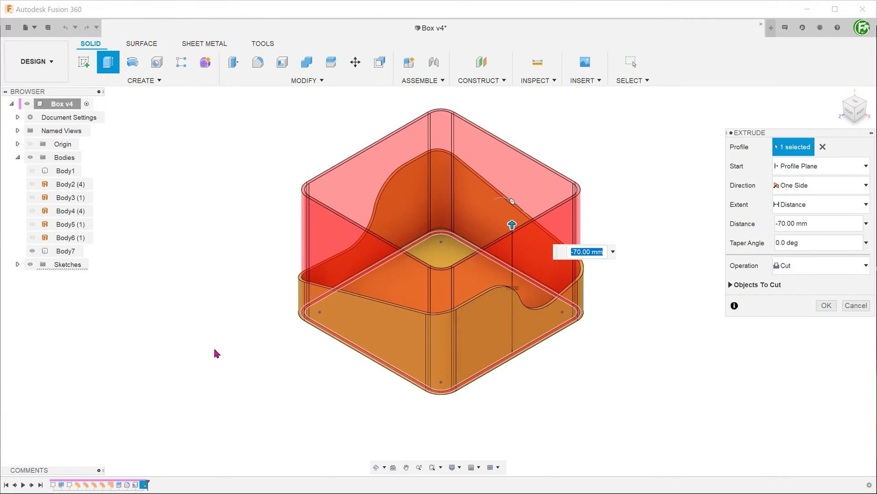
left_click_drag(512, 224, 512, 234)
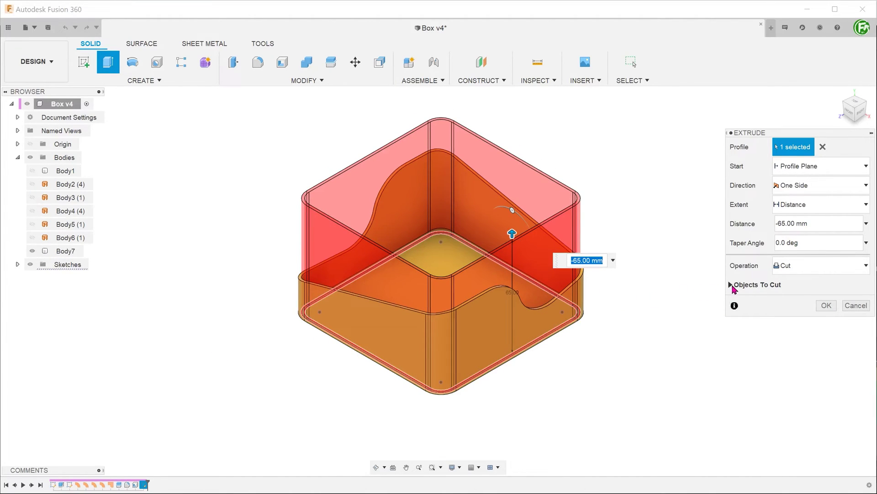
left_click(785, 267)
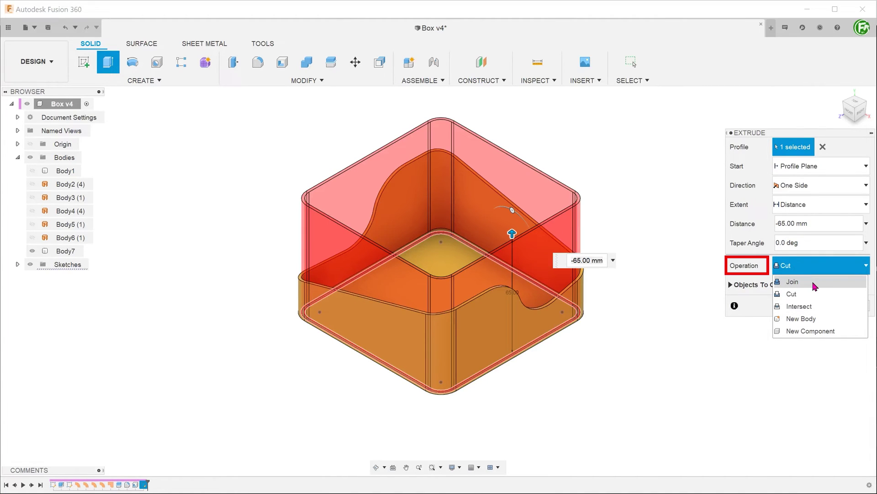
left_click(795, 281)
left_click(827, 286)
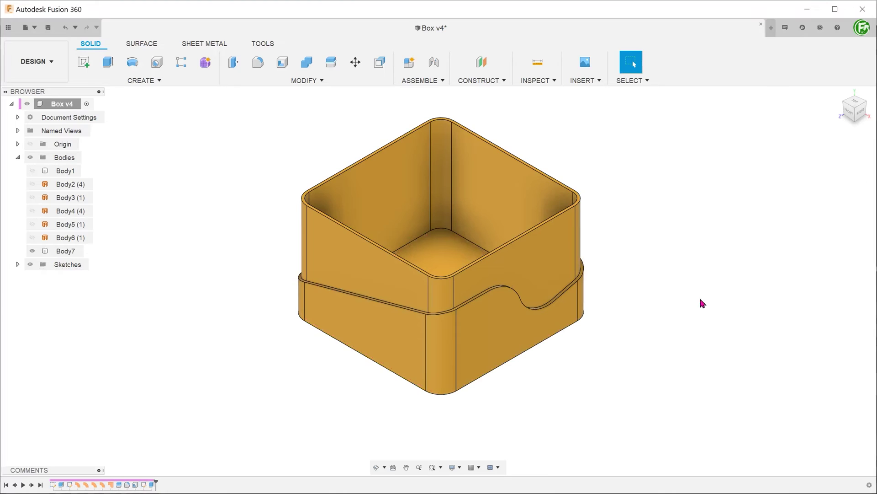
Show the patch surface Body6 together with Body7 and clear the selection.
middle_click_drag(698, 293, 742, 334, "shift")
key("F6")
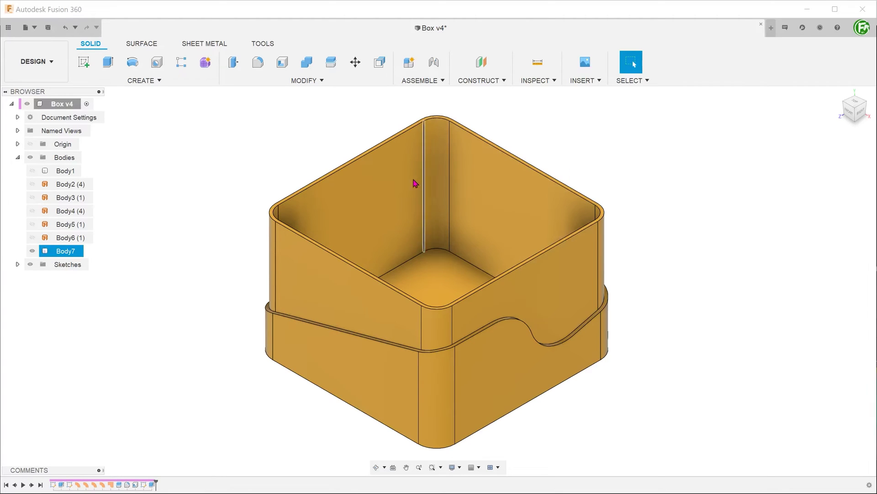
left_click(33, 238)
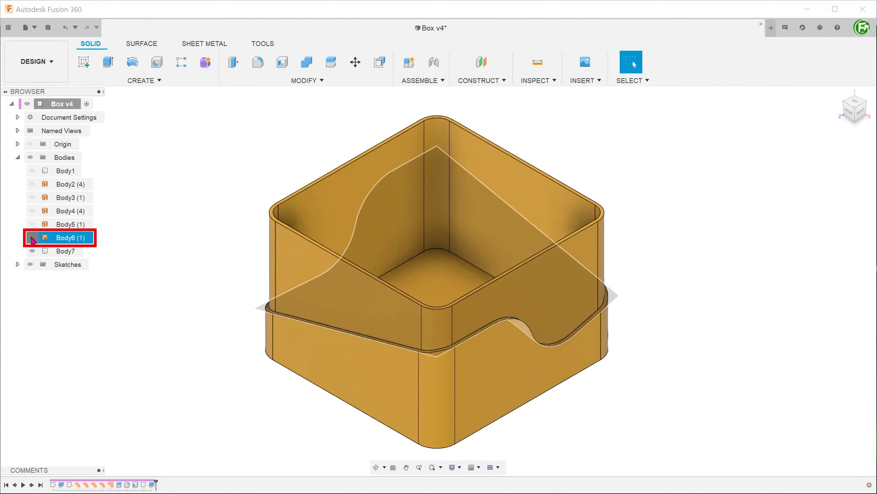
left_click(32, 238)
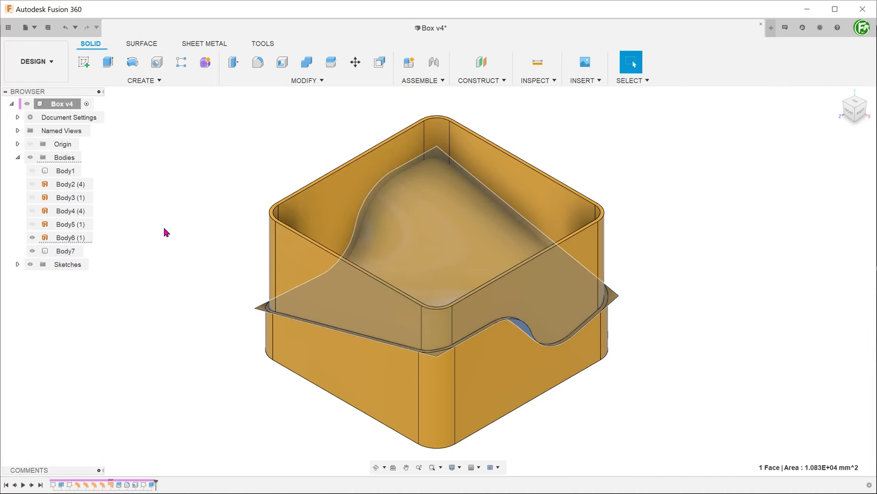
key("Escape")
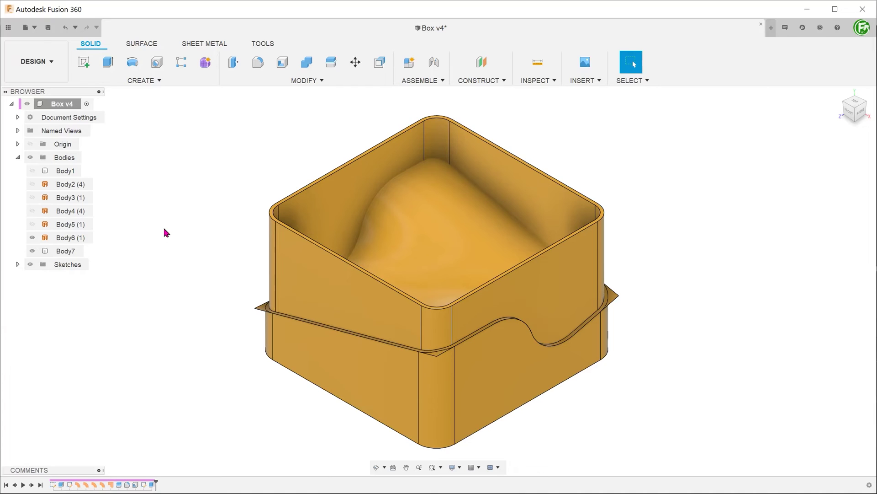
Create a copy of the patch surface Body6, translated 5 mm upward along Y, with Move/Copy.
left_click(228, 81)
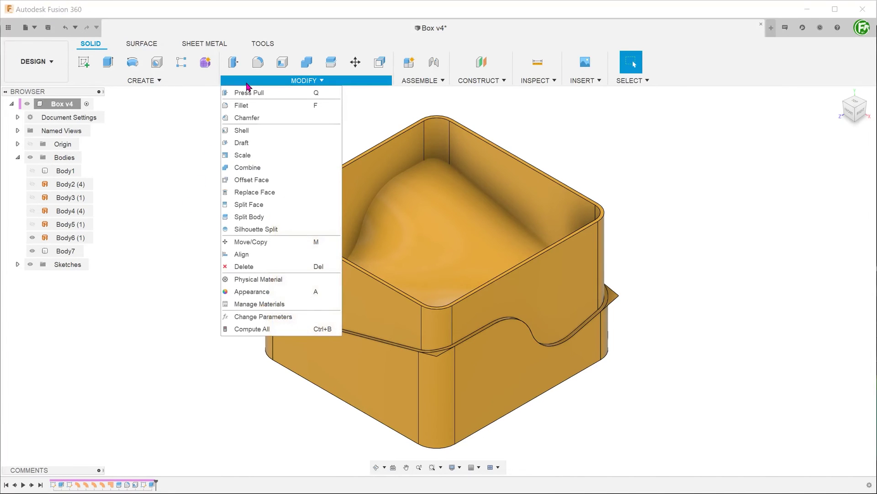
left_click(279, 242)
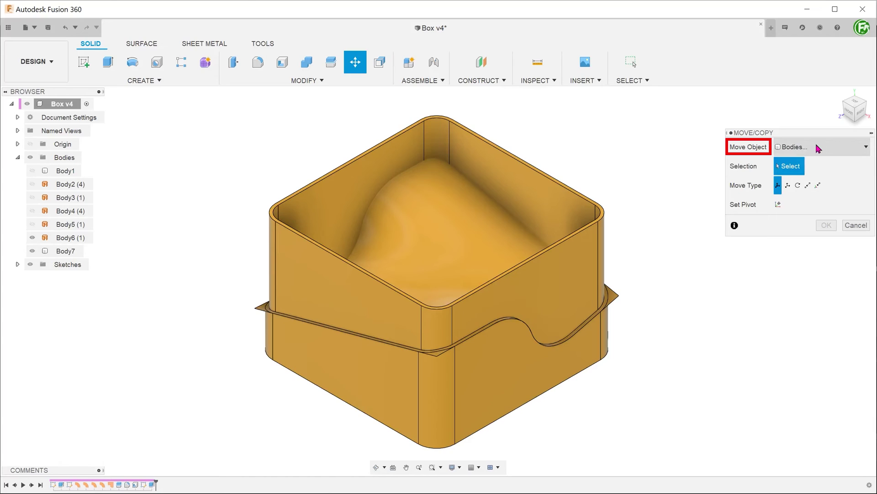
left_click(475, 244)
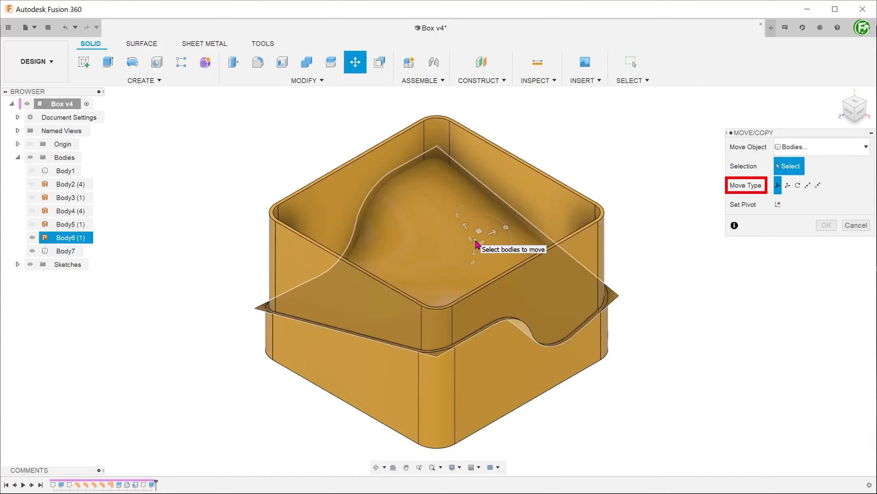
left_click(789, 188)
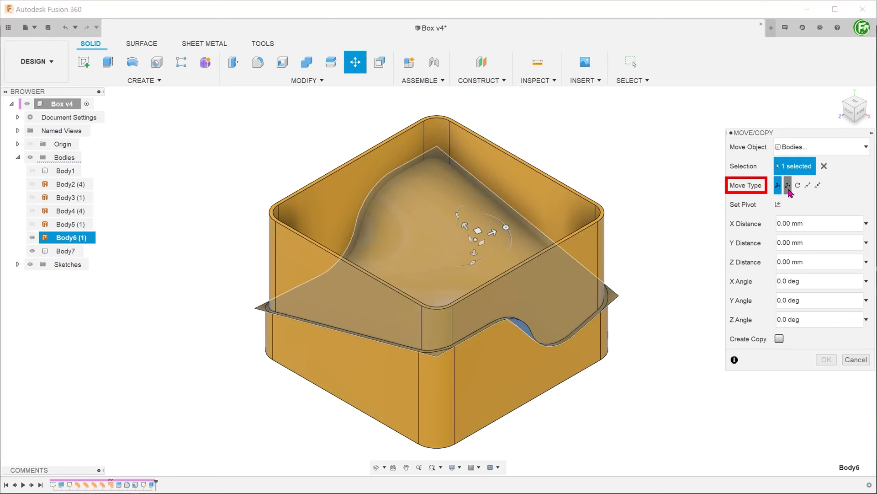
left_click(789, 187)
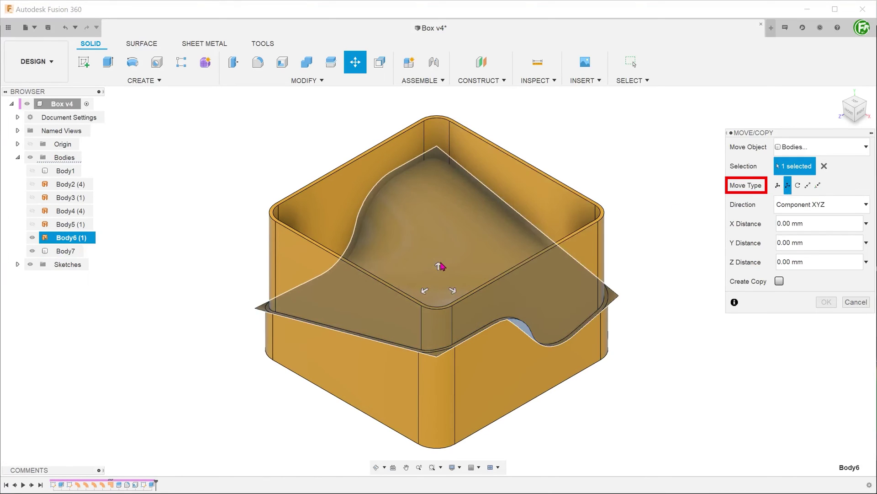
left_click_drag(439, 265, 436, 253)
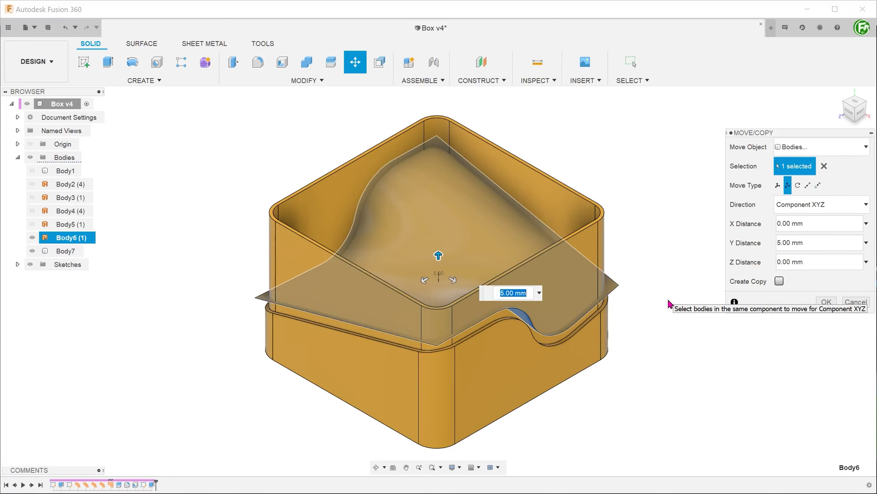
left_click(779, 281)
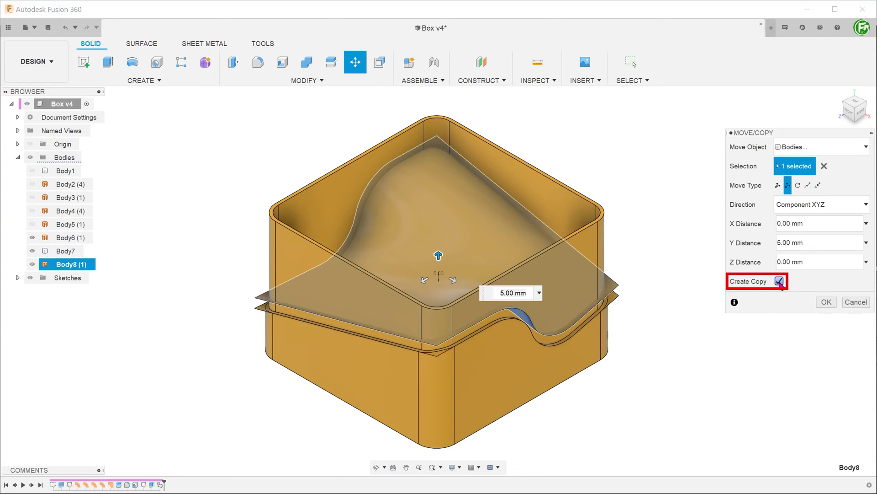
left_click(835, 305)
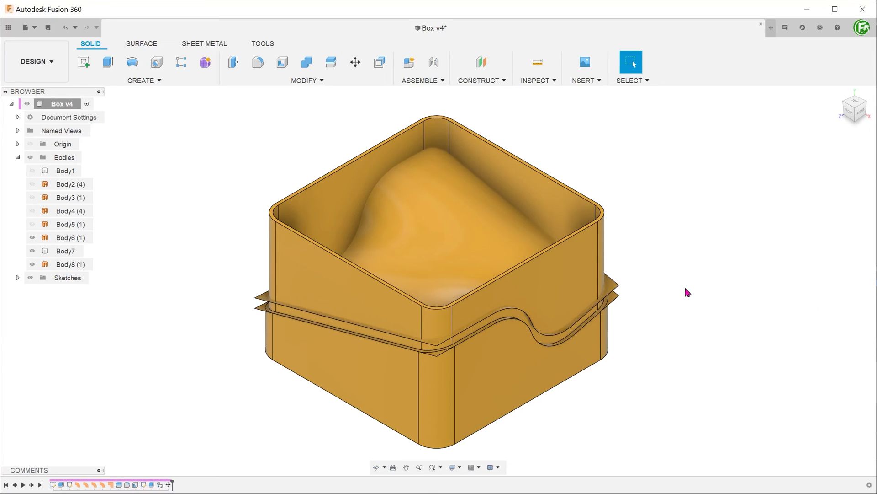
Split Body7 with the raised surface copy Body8 as splitting tool, and hide Body8 and the upper piece Body7.
left_click(304, 81)
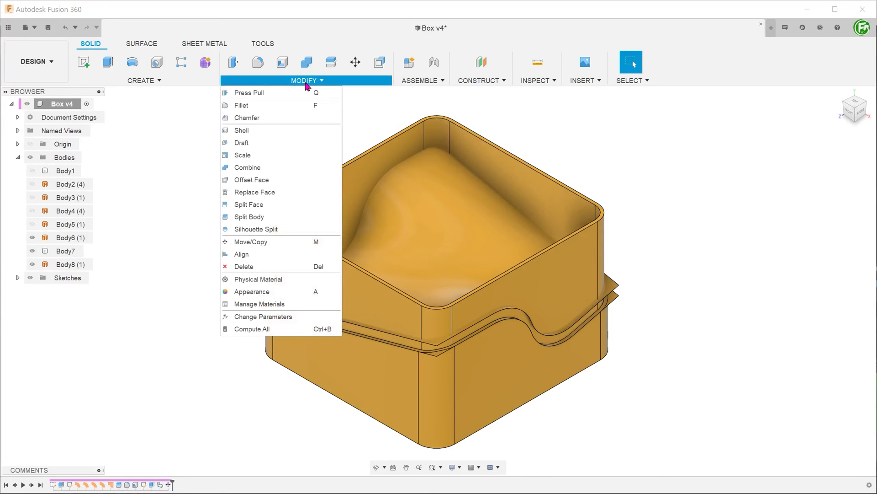
left_click(292, 217)
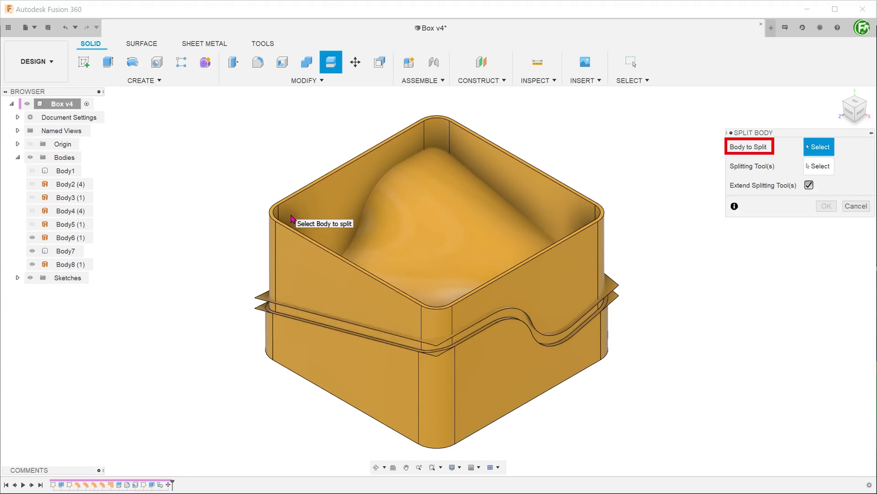
left_click(539, 204)
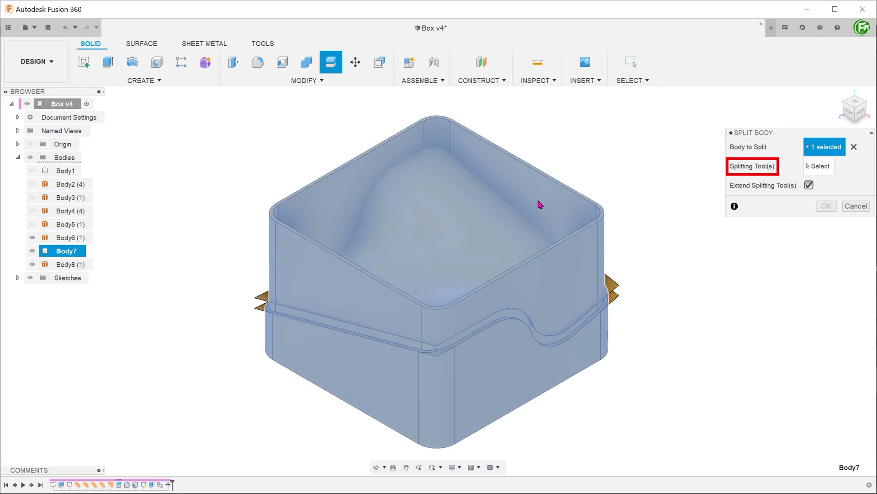
left_click(818, 168)
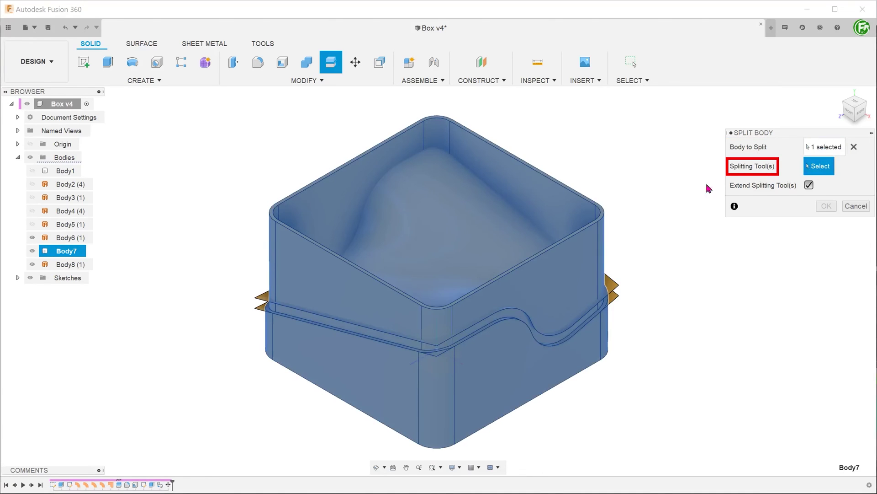
left_click(469, 236)
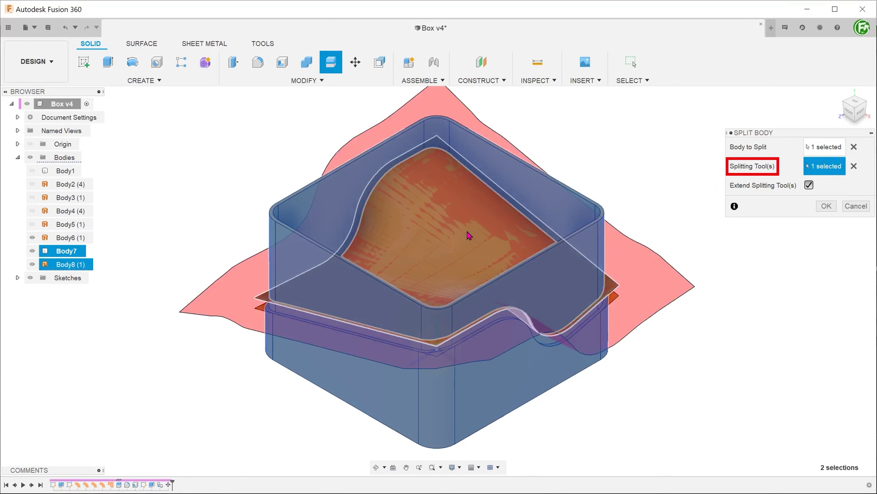
left_click(822, 208)
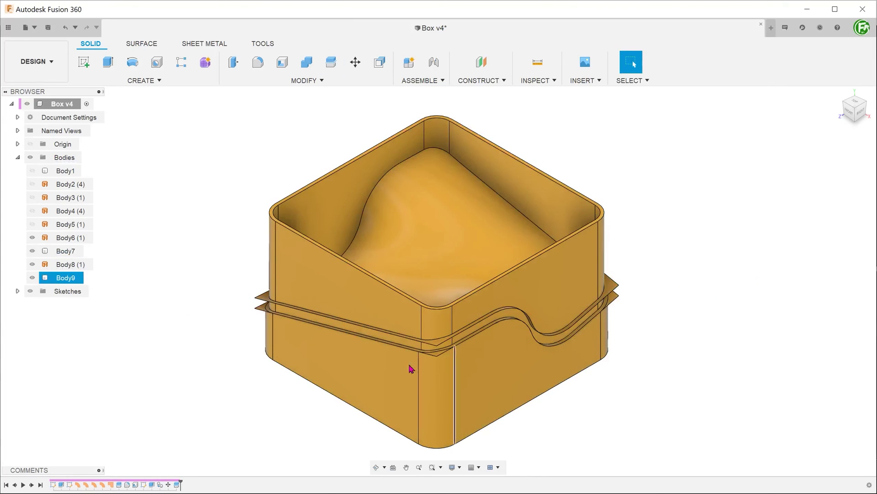
left_click(32, 264)
left_click(32, 254)
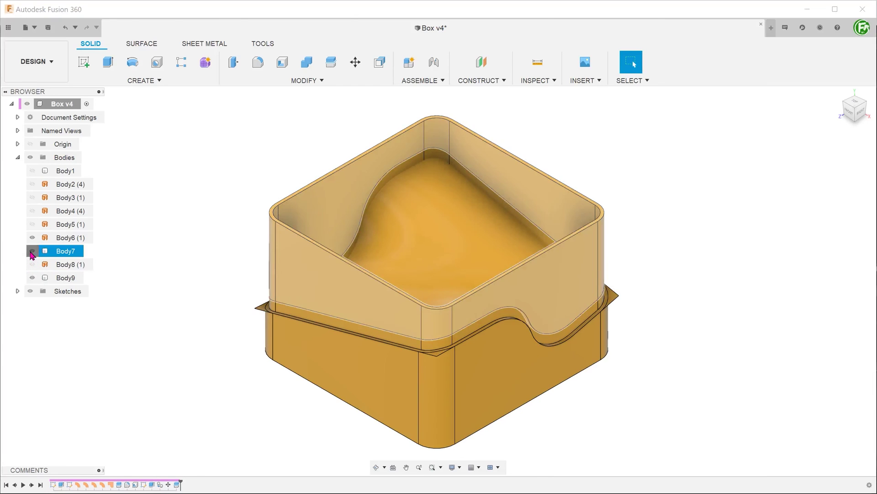